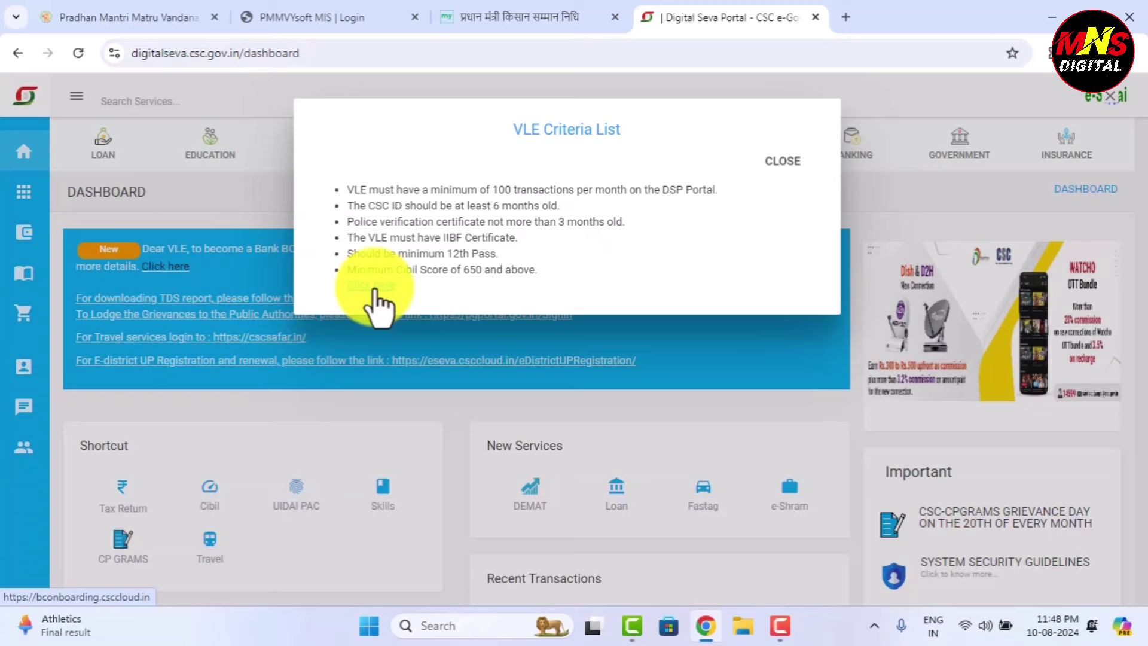
# Open the BC onboarding site from the VLE Criteria List and start an application for CSC Banking Services
pyautogui.click(372, 286)
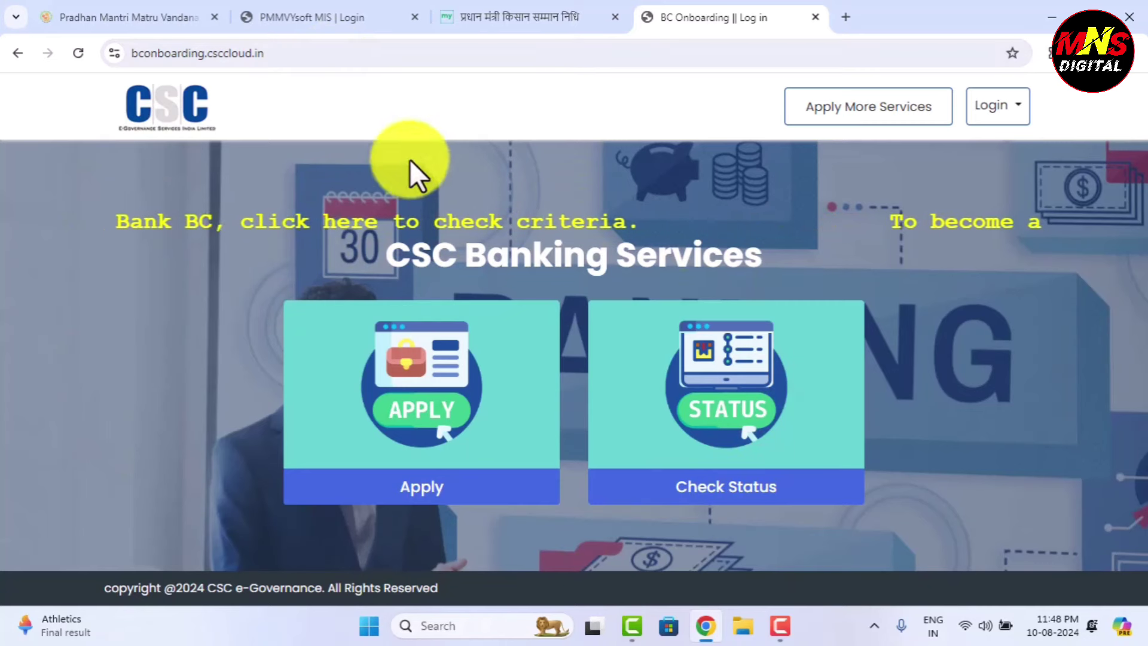
pyautogui.click(293, 52)
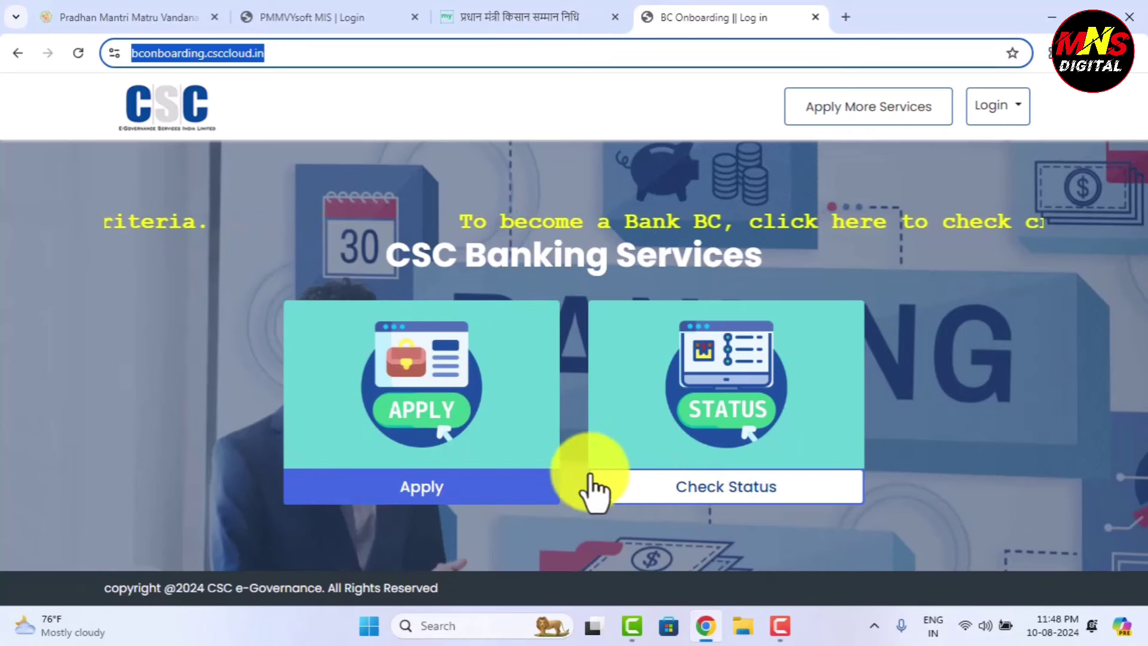
pyautogui.click(422, 487)
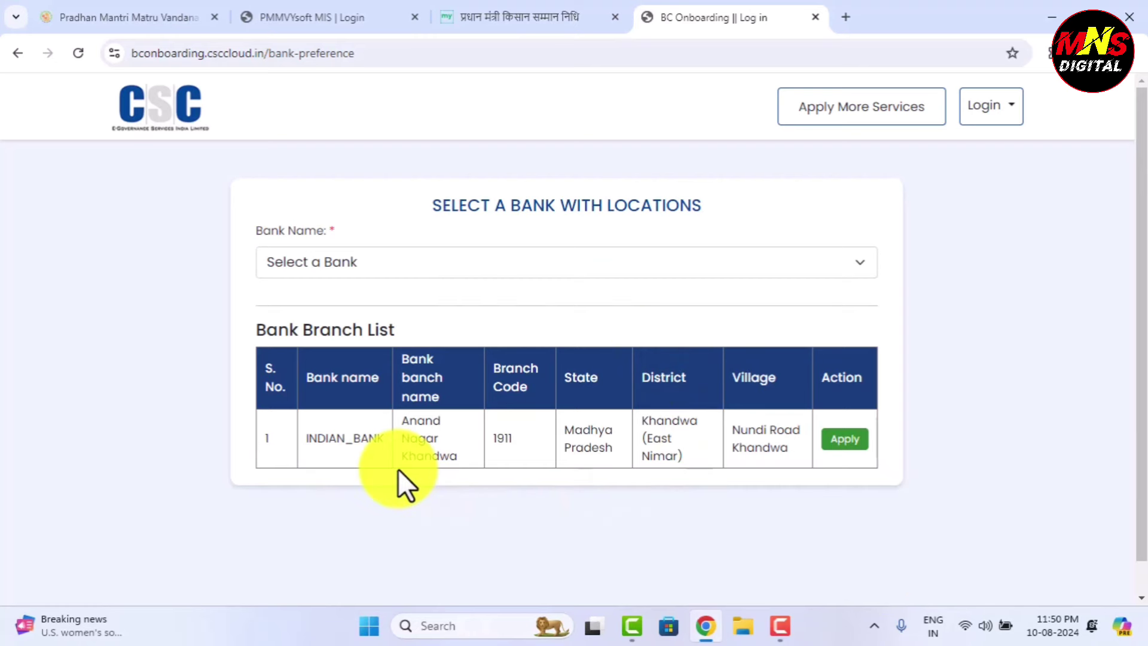
# Select INDIAN_BANK as the bank and apply for its Anand Nagar Khandwa branch in Madhya Pradesh
pyautogui.click(377, 253)
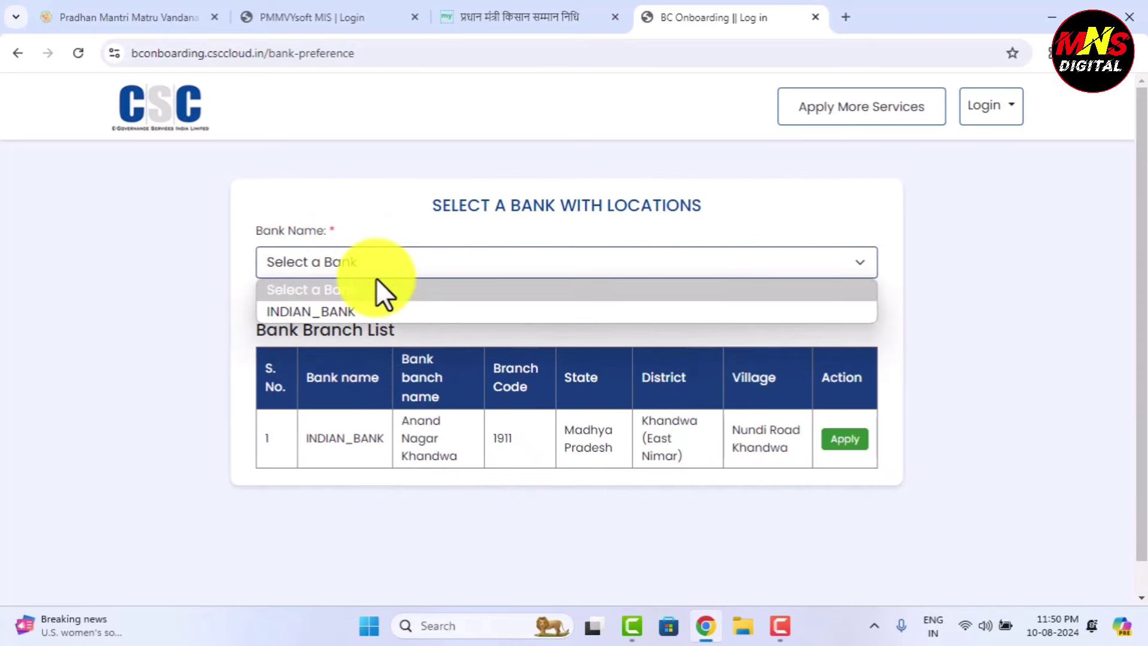
pyautogui.click(376, 304)
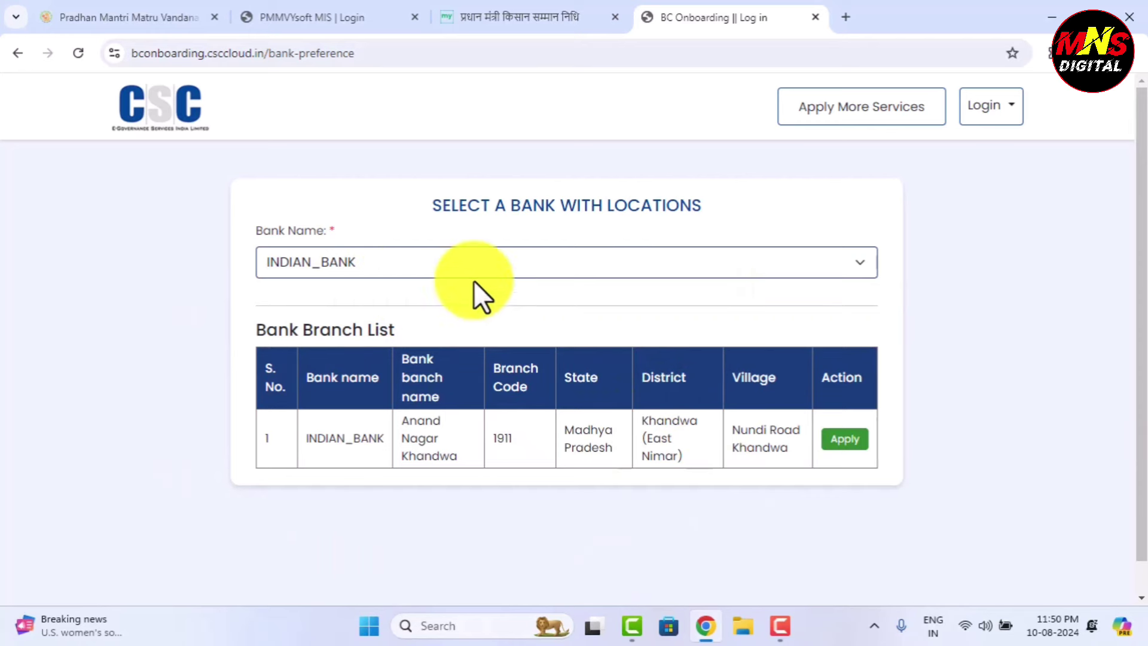
pyautogui.click(407, 259)
pyautogui.click(408, 260)
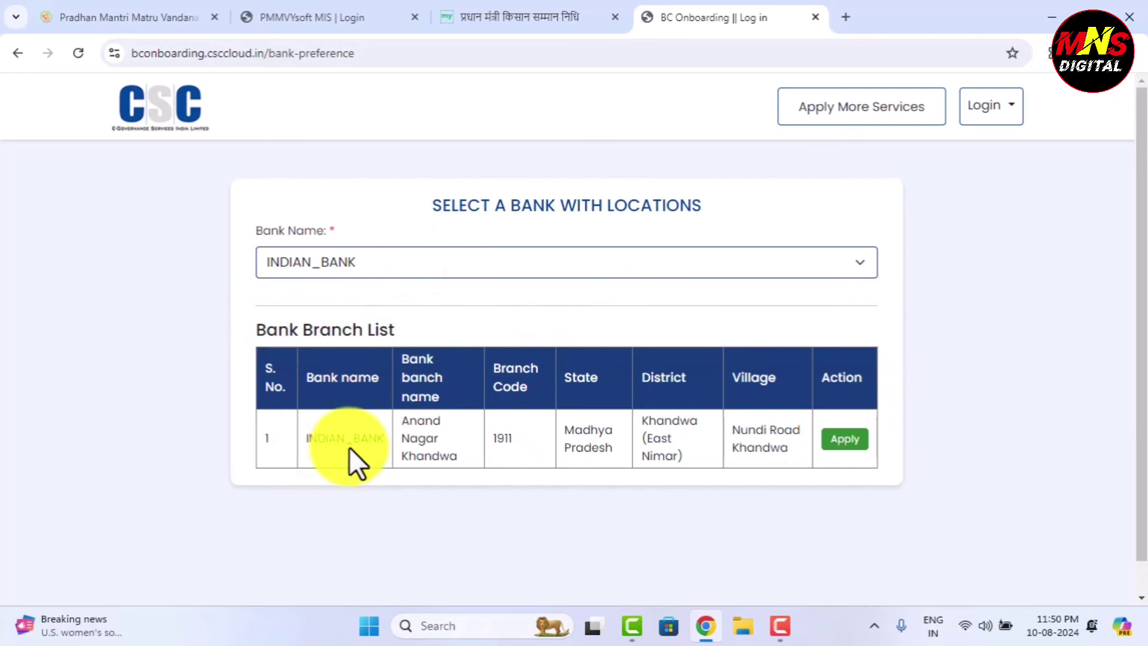
pyautogui.click(852, 445)
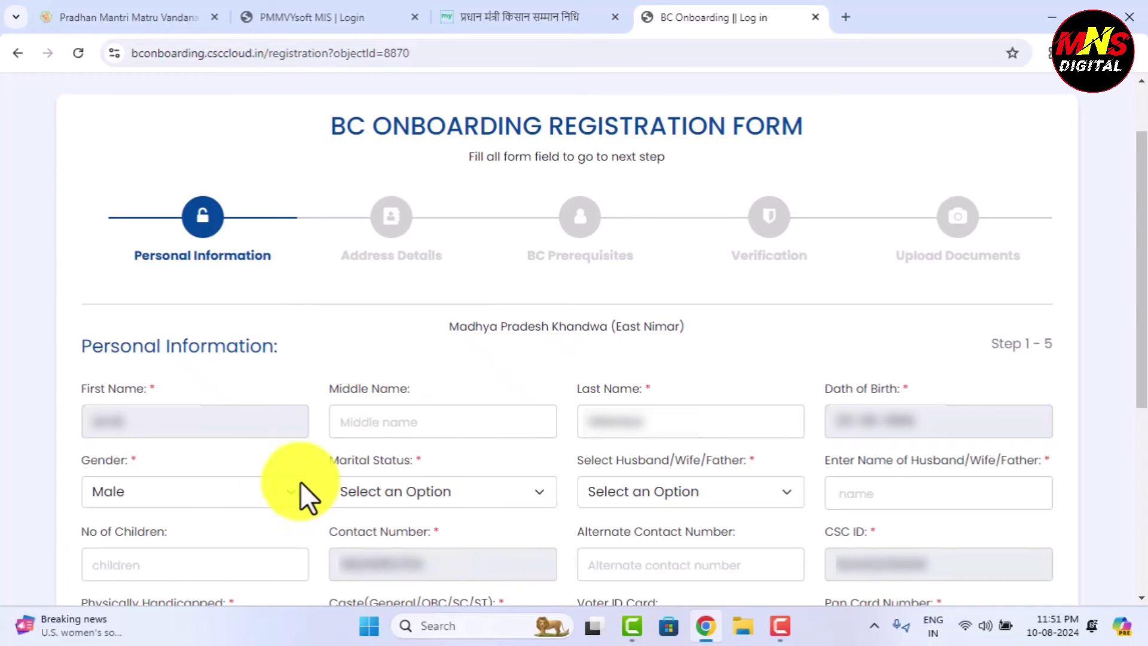
# In the personal information, set the marital status to Married and the Husband/Wife/Father relation to Father
pyautogui.click(419, 492)
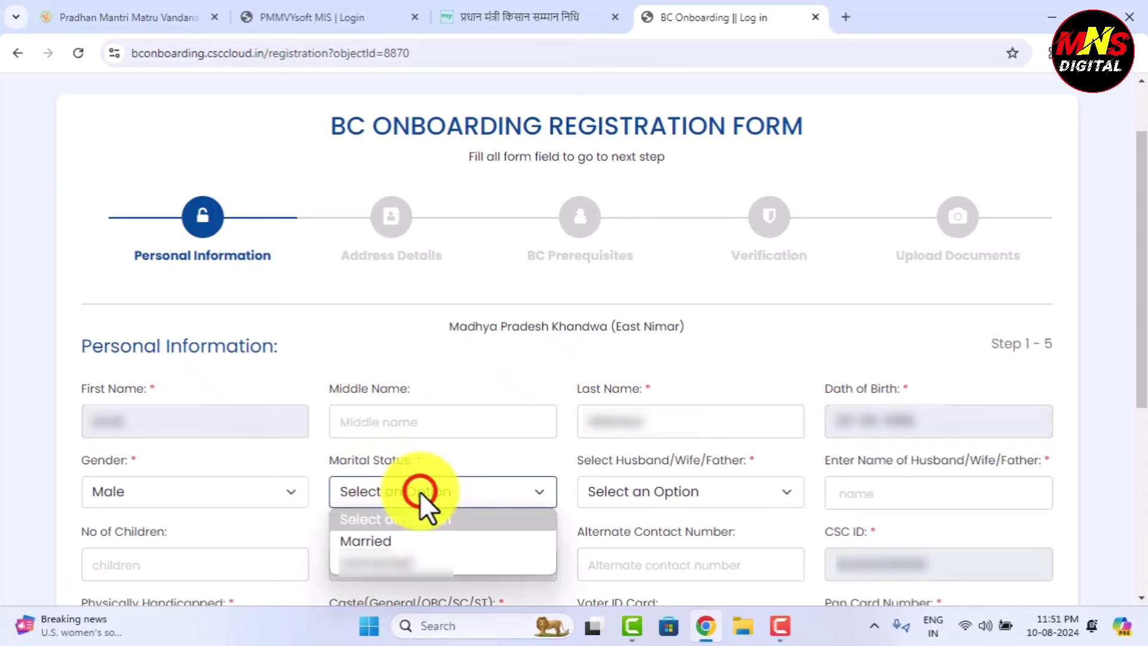
pyautogui.click(413, 541)
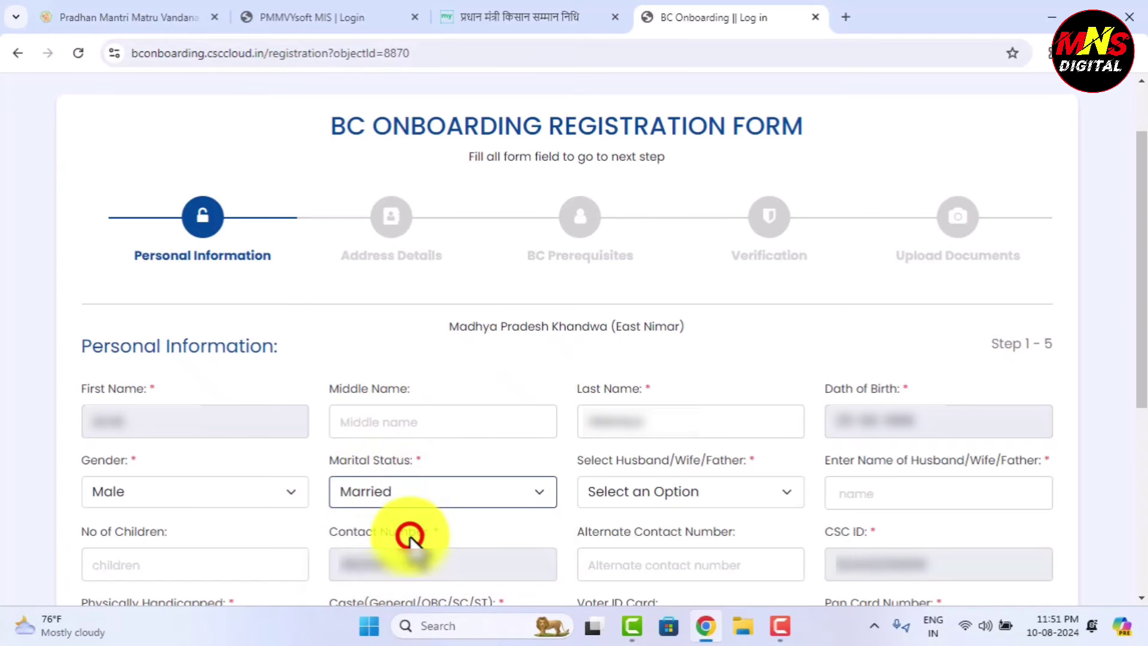
pyautogui.click(616, 494)
pyautogui.click(536, 513)
pyautogui.click(670, 490)
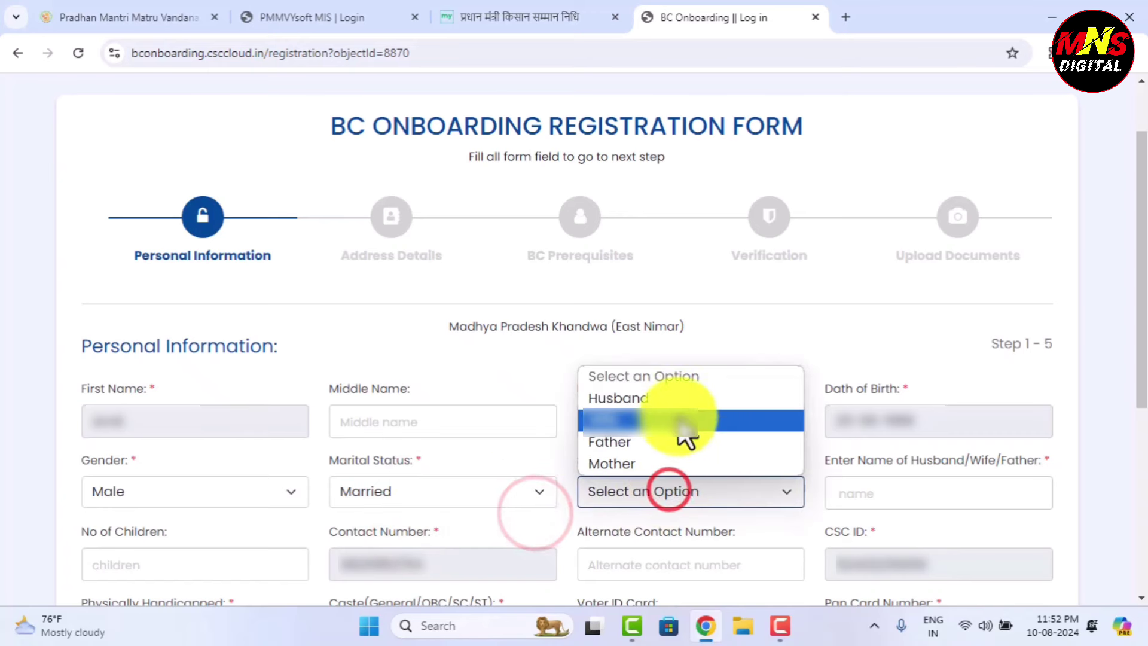
pyautogui.click(672, 446)
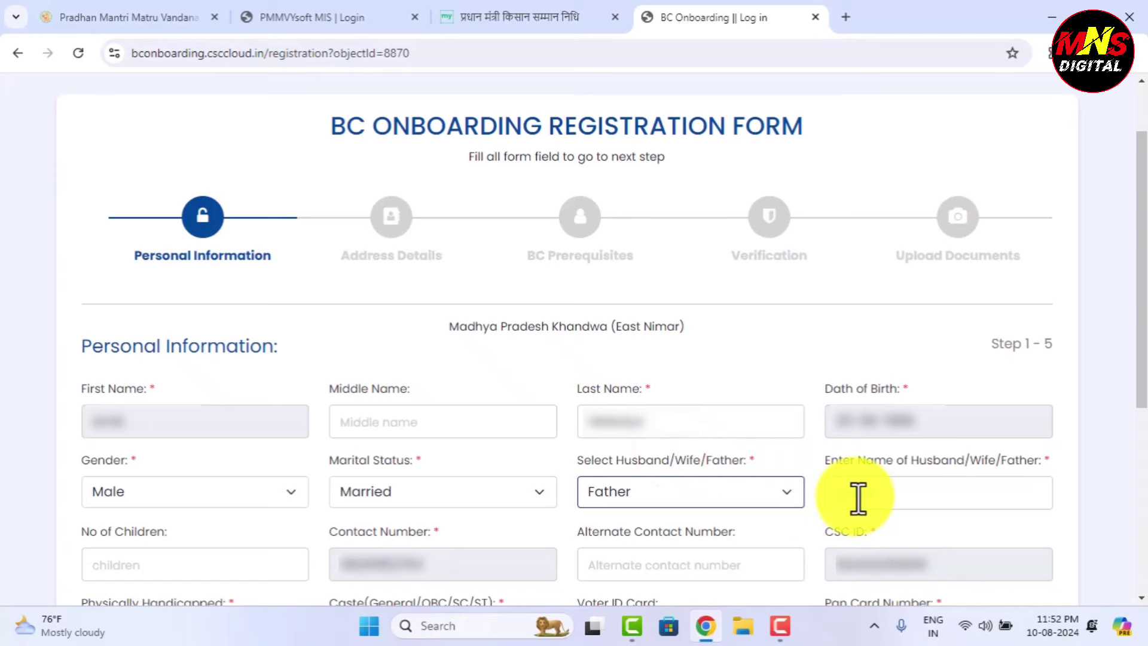
pyautogui.click(193, 555)
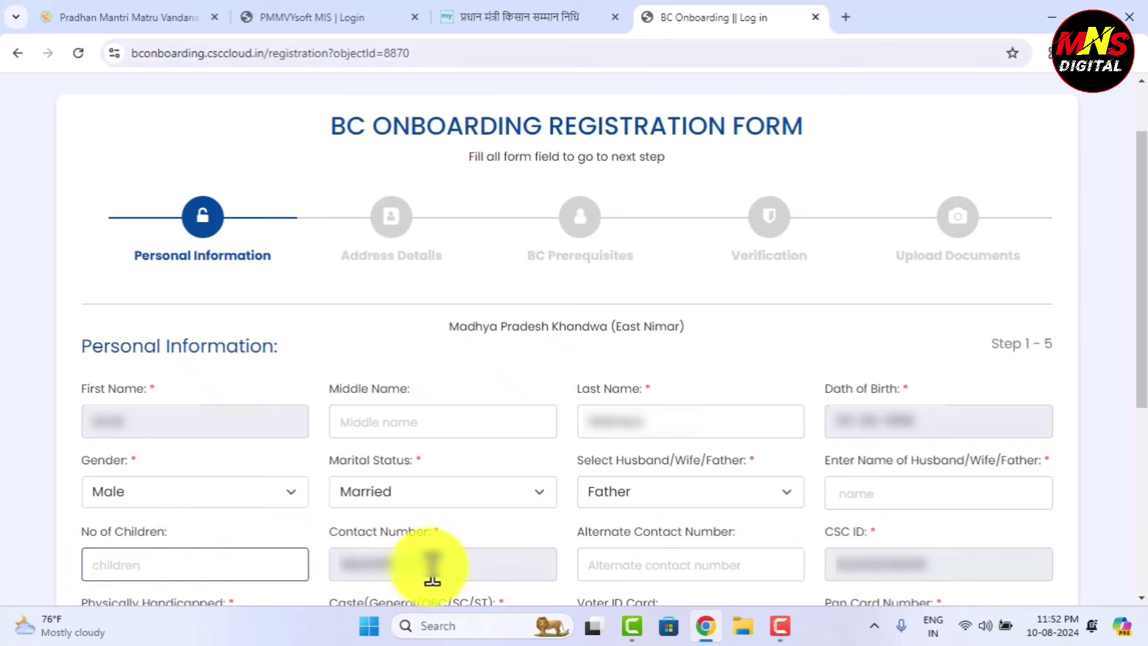
pyautogui.click(668, 565)
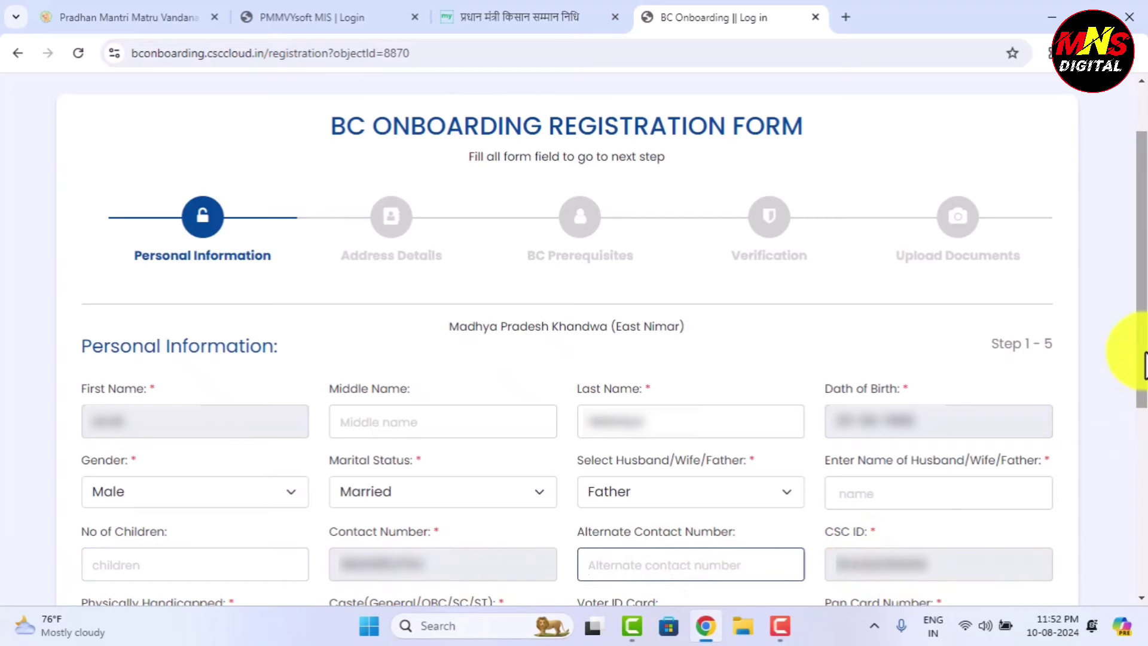
# Set Physically Handicapped to No and the caste to OBC in the personal information
pyautogui.scroll(-5, 153, 286)
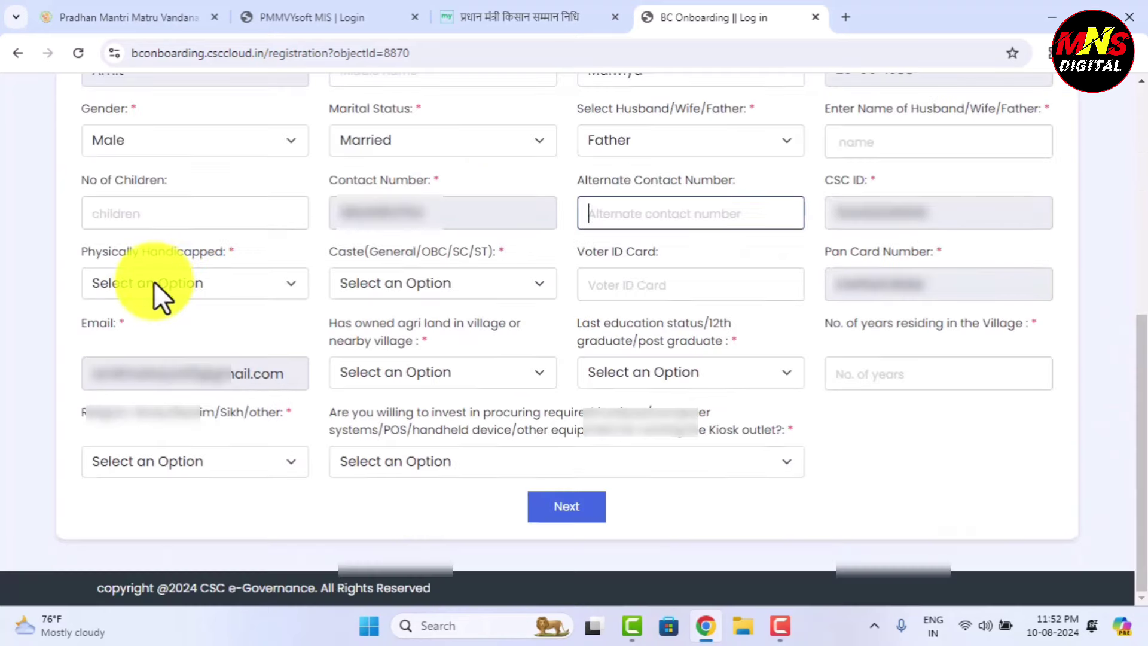
pyautogui.click(159, 279)
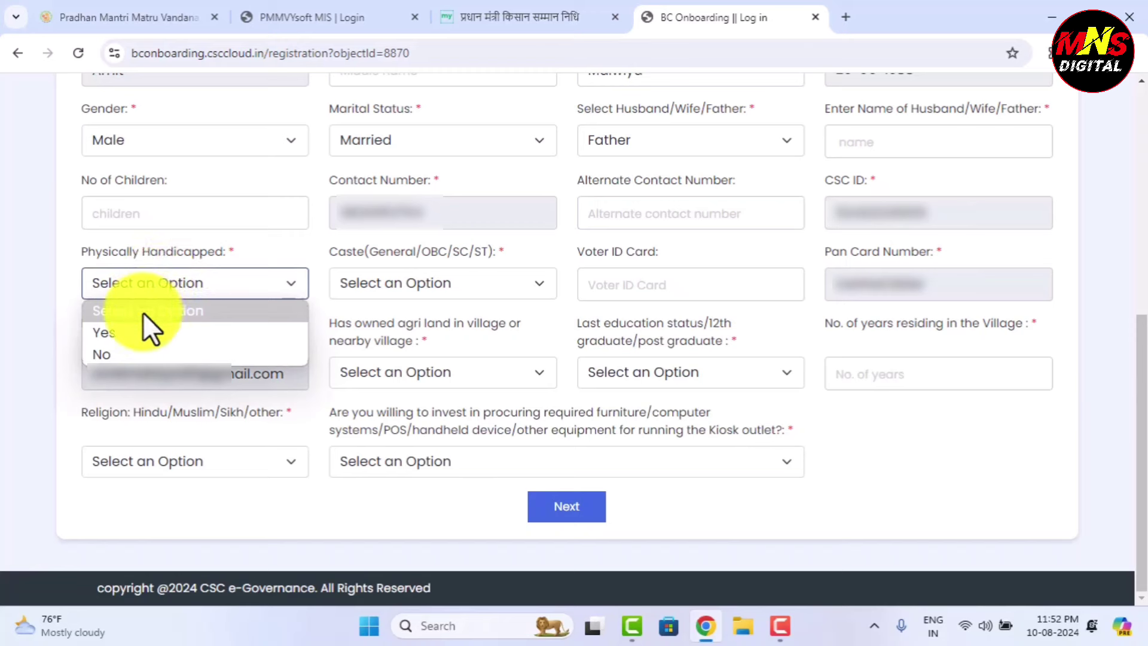
pyautogui.click(113, 357)
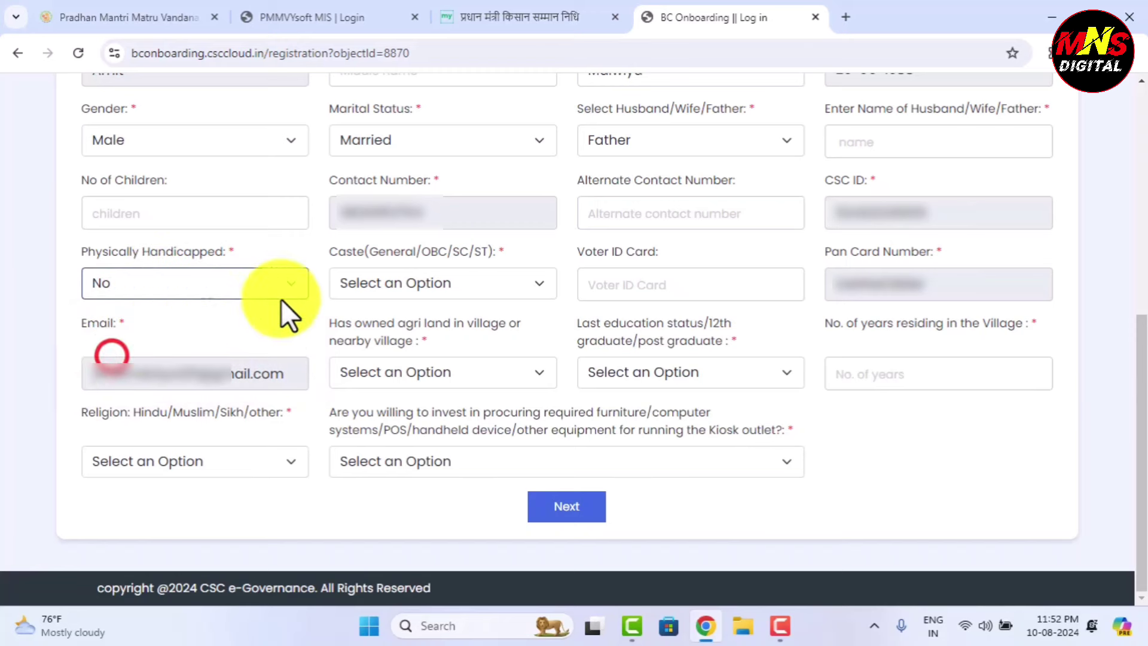
pyautogui.click(418, 286)
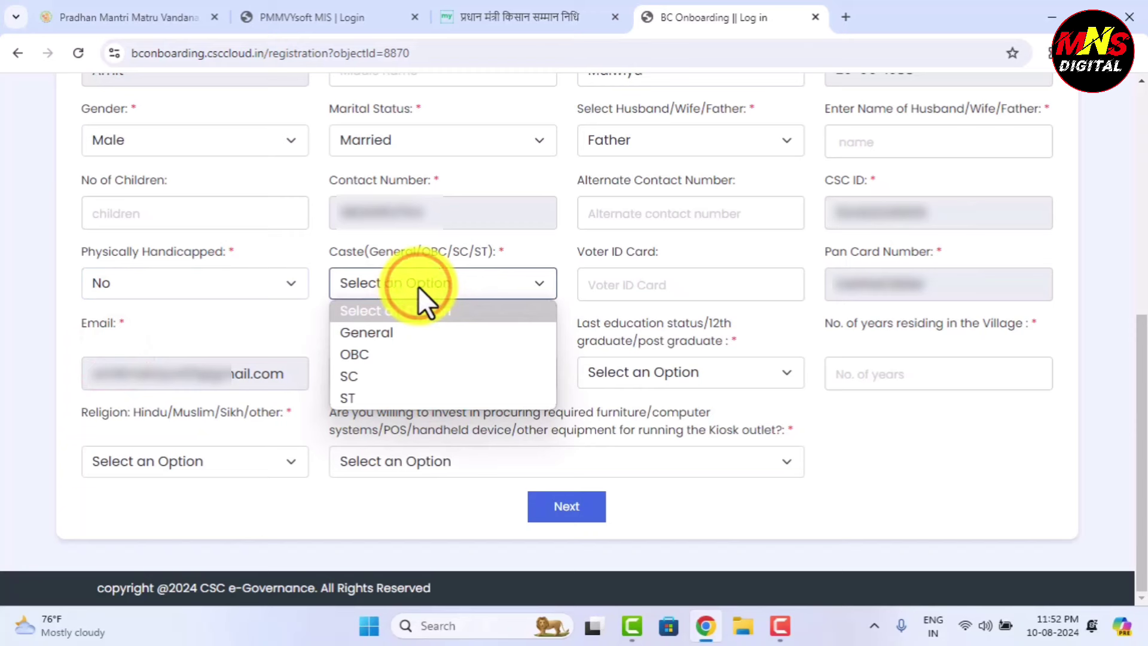
pyautogui.click(391, 354)
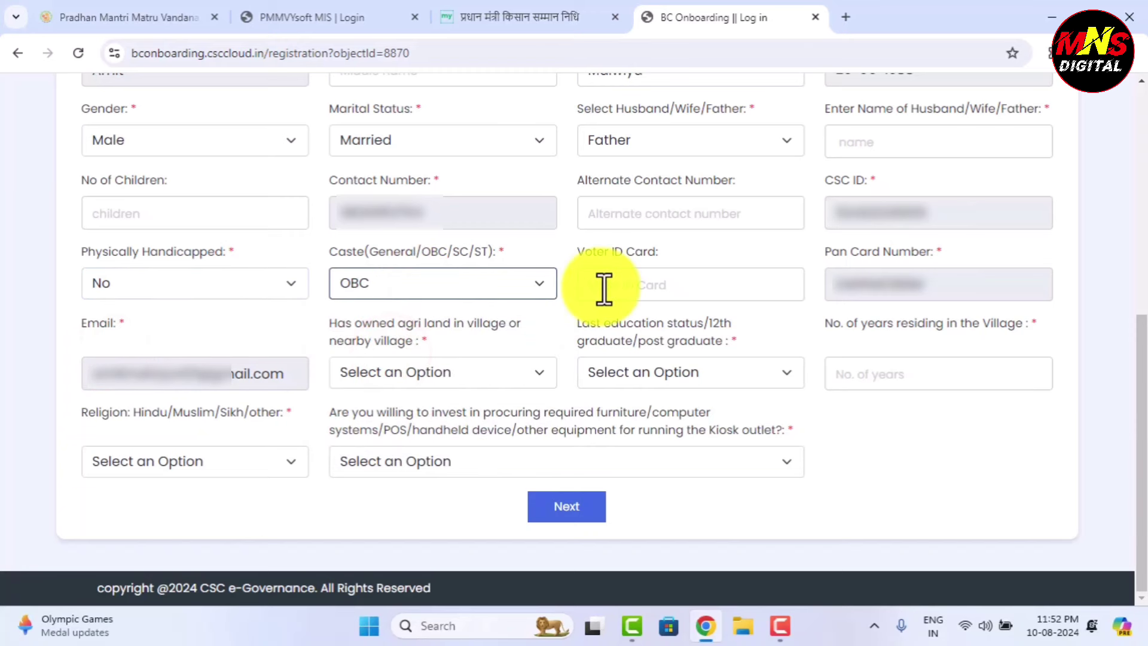
pyautogui.click(625, 281)
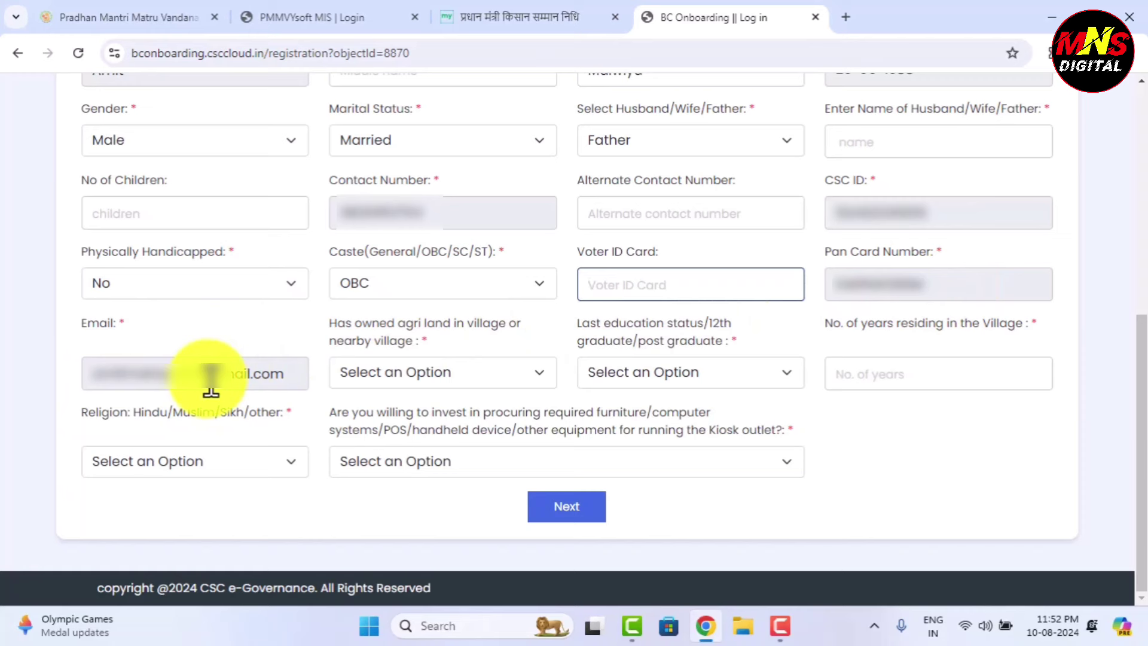
# Set the owned agricultural land answer to No and the last education status to Graduate
pyautogui.click(421, 365)
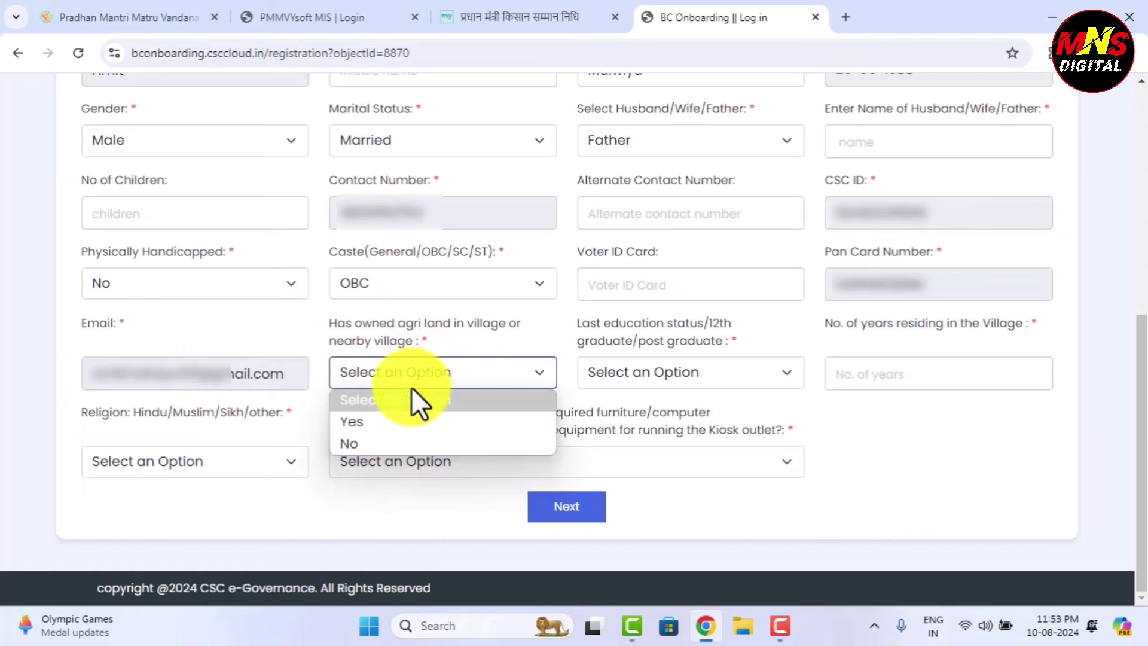
pyautogui.click(393, 441)
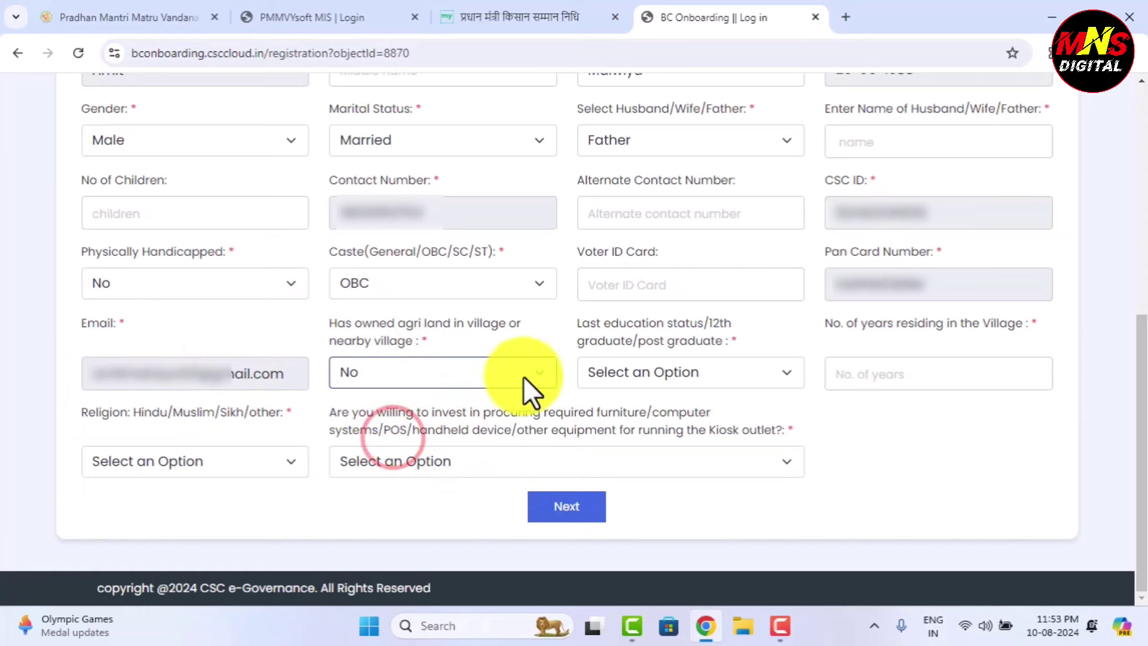
pyautogui.click(616, 372)
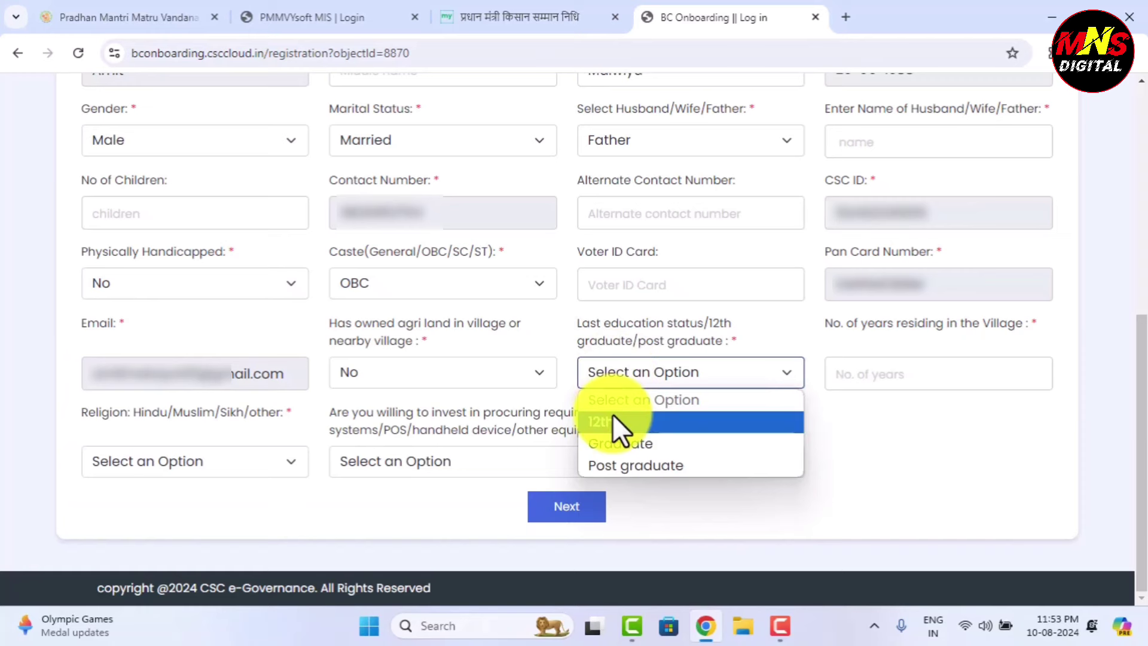
pyautogui.click(635, 449)
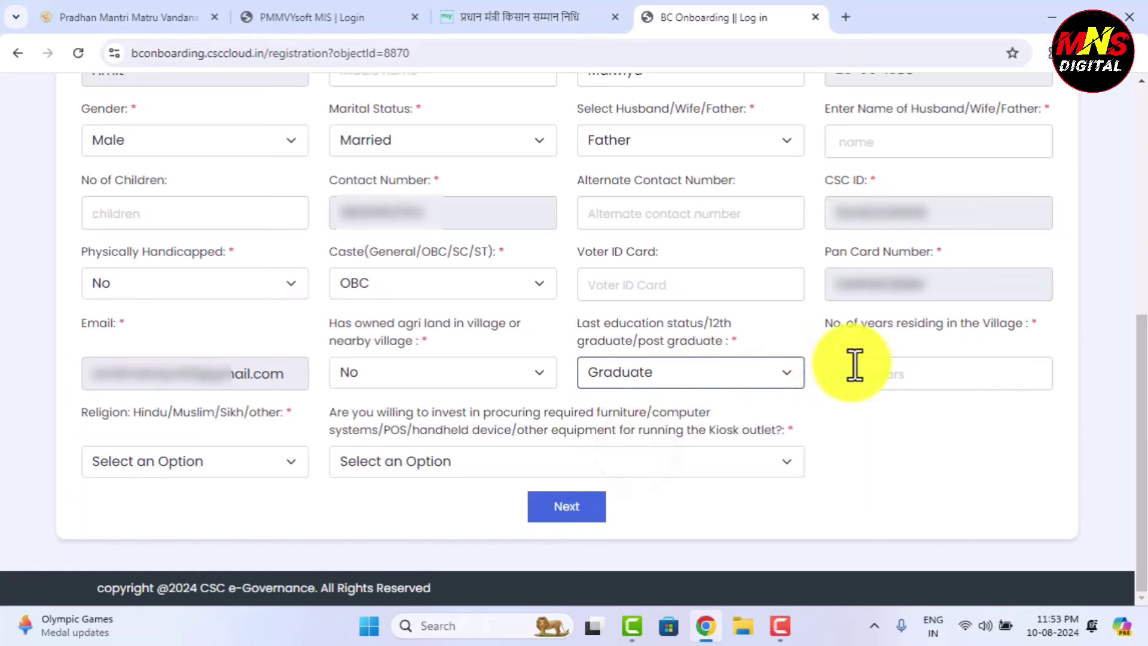
# Complete the personal information with 25 years residing in the village, religion Hindu, and Yes for investing in kiosk equipment
pyautogui.click(958, 373)
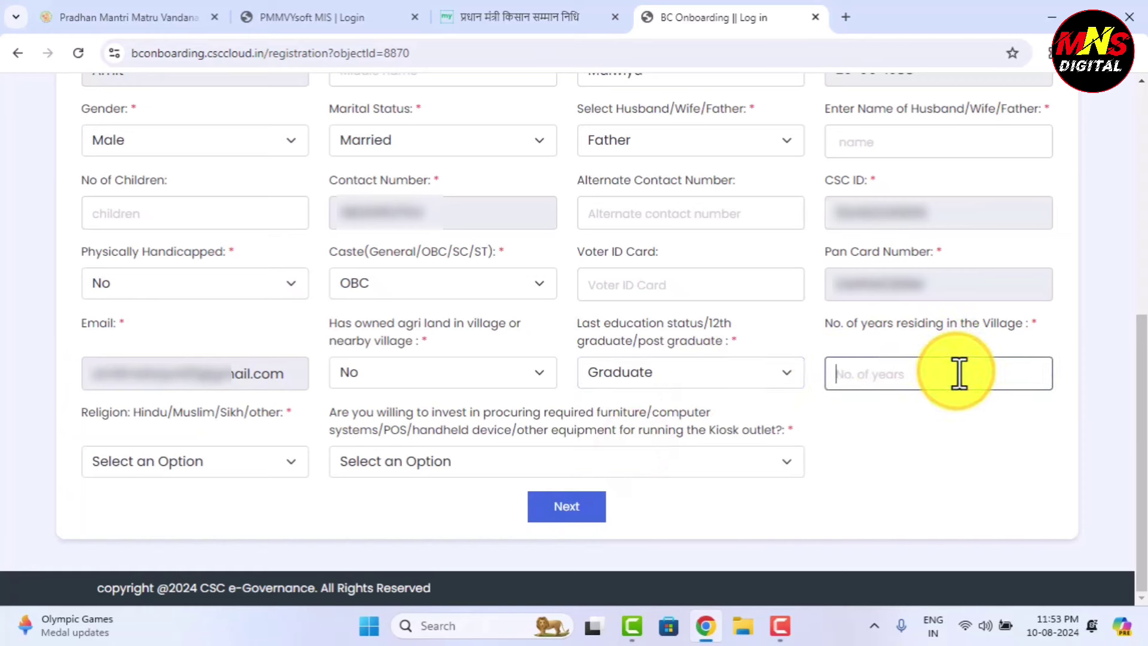
pyautogui.write('25')
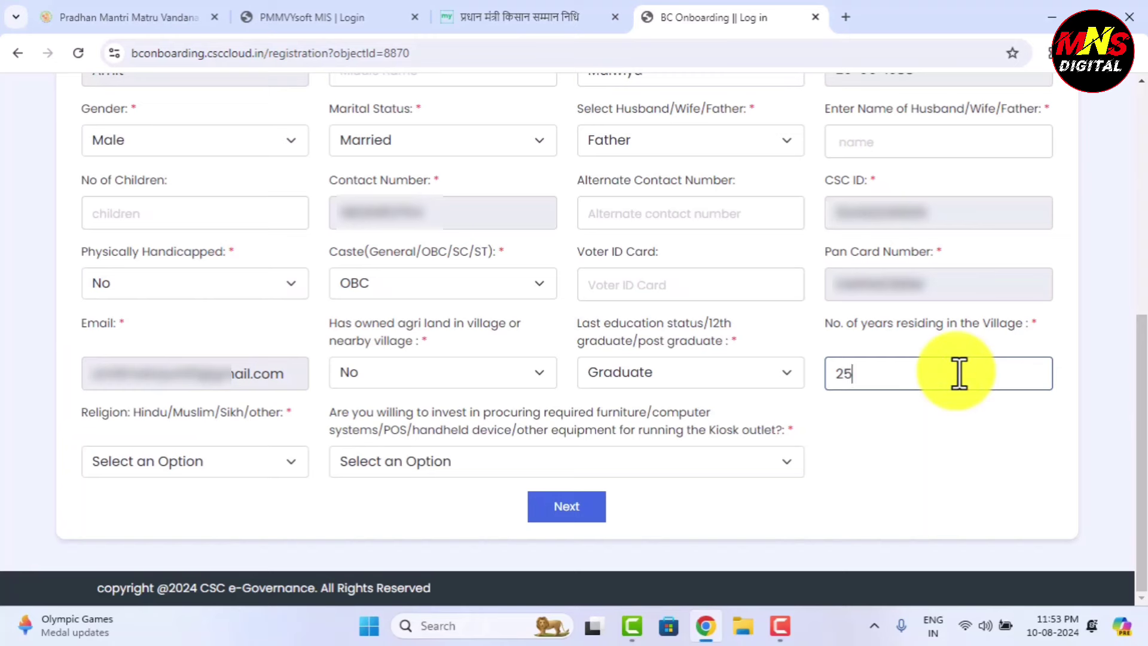
pyautogui.click(221, 463)
pyautogui.click(171, 306)
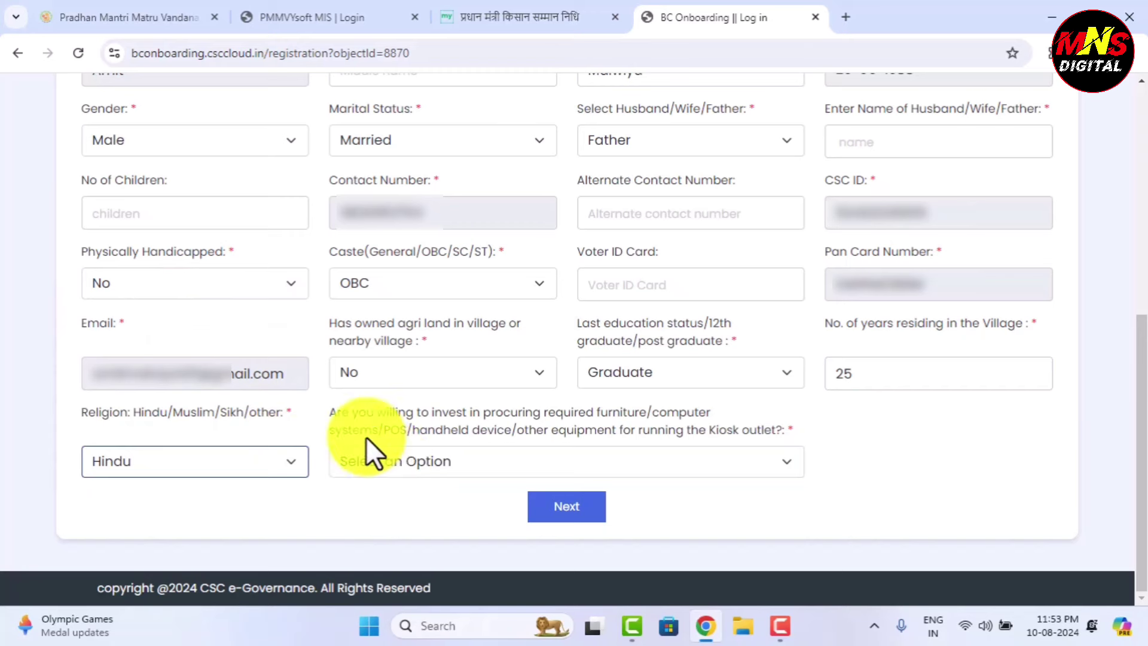
pyautogui.click(450, 460)
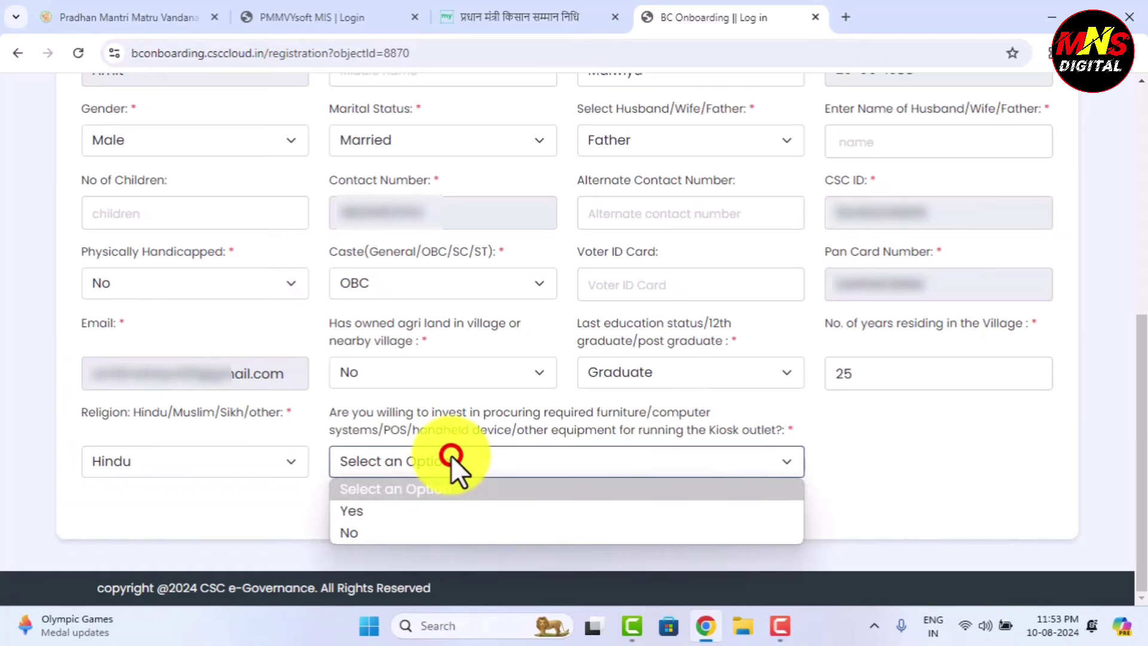
pyautogui.click(403, 512)
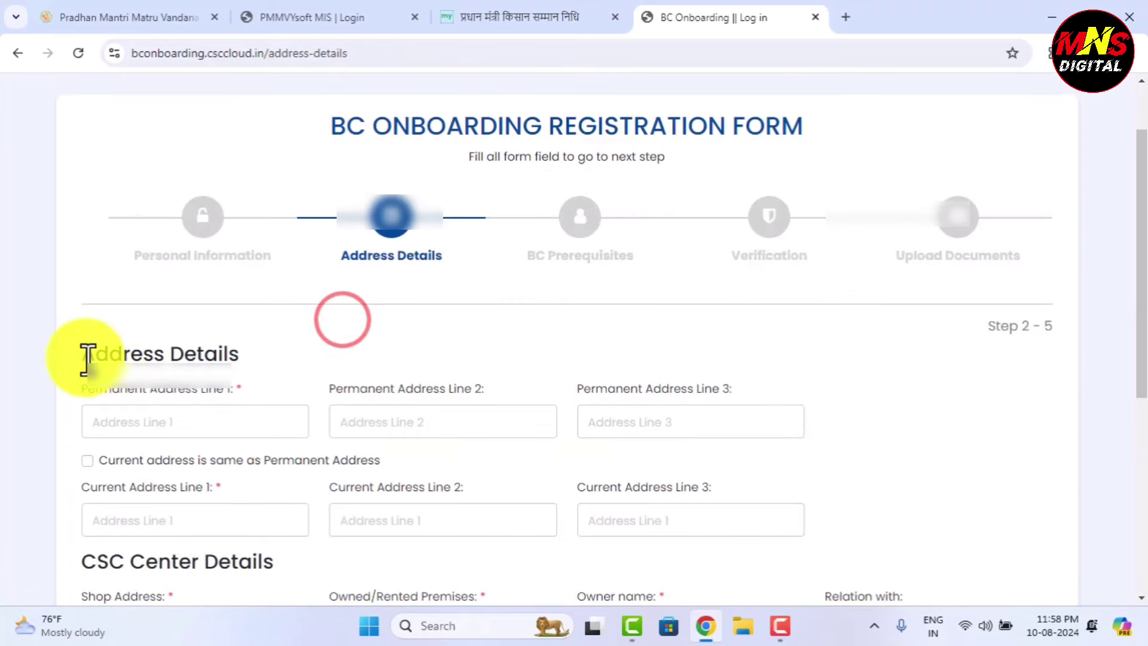
pyautogui.moveTo(81, 353); pyautogui.dragTo(242, 358)
pyautogui.click(281, 353)
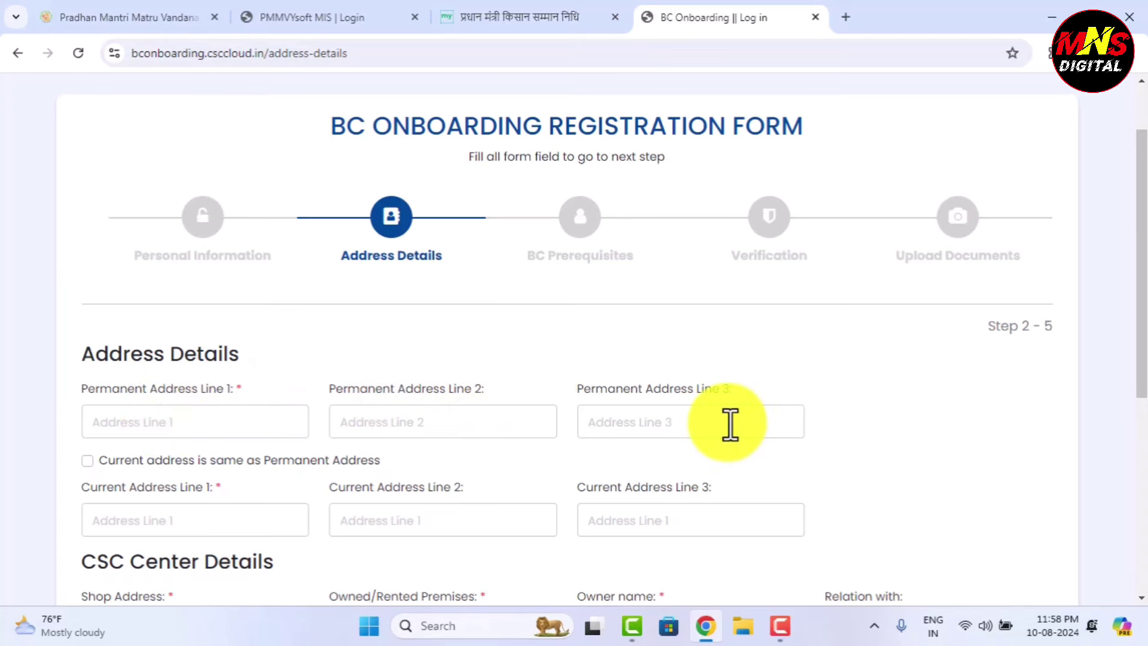
# In the CSC Center Details, set Owned/Rented Premises to Owned
pyautogui.scroll(-1, 730, 424)
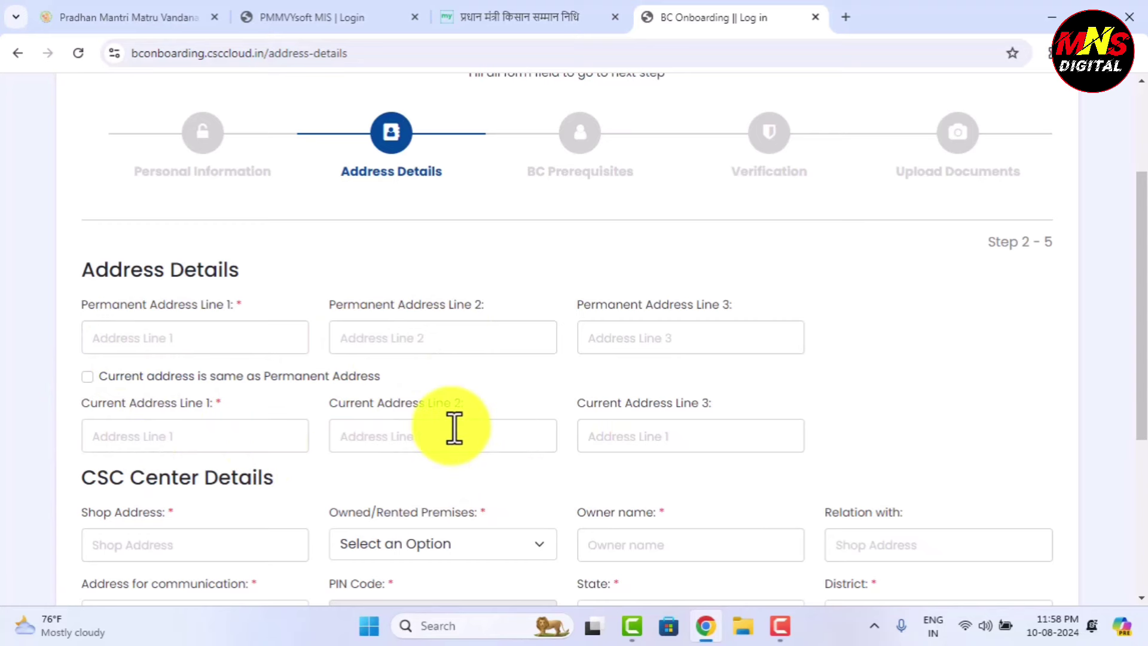
pyautogui.scroll(-4, 455, 429)
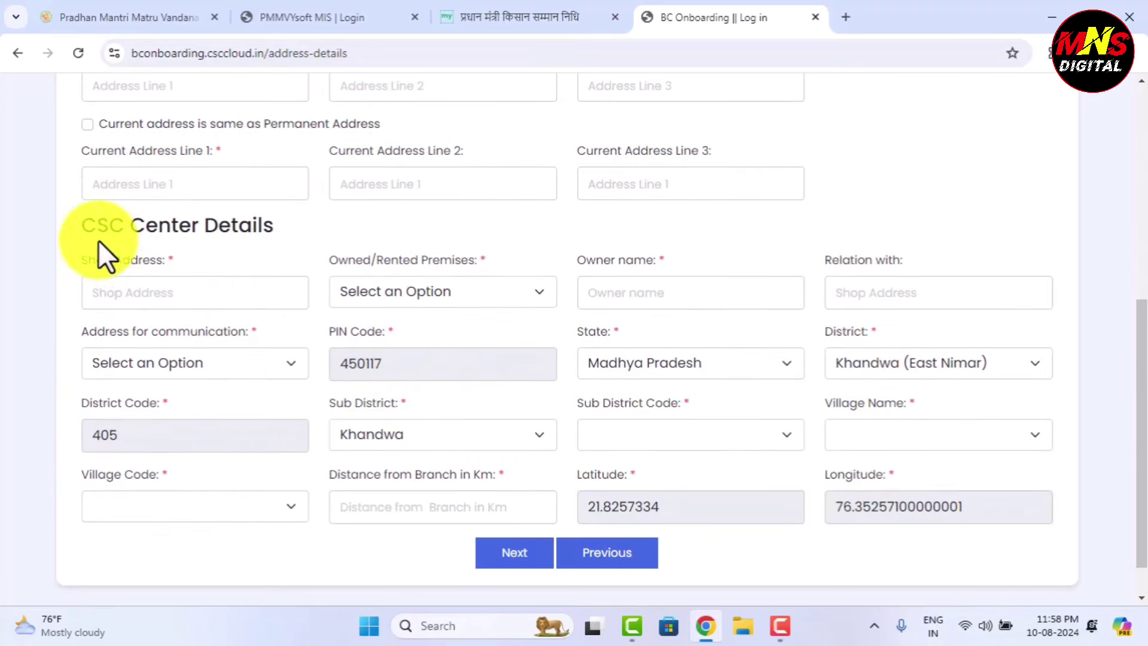
pyautogui.moveTo(89, 231); pyautogui.dragTo(278, 236)
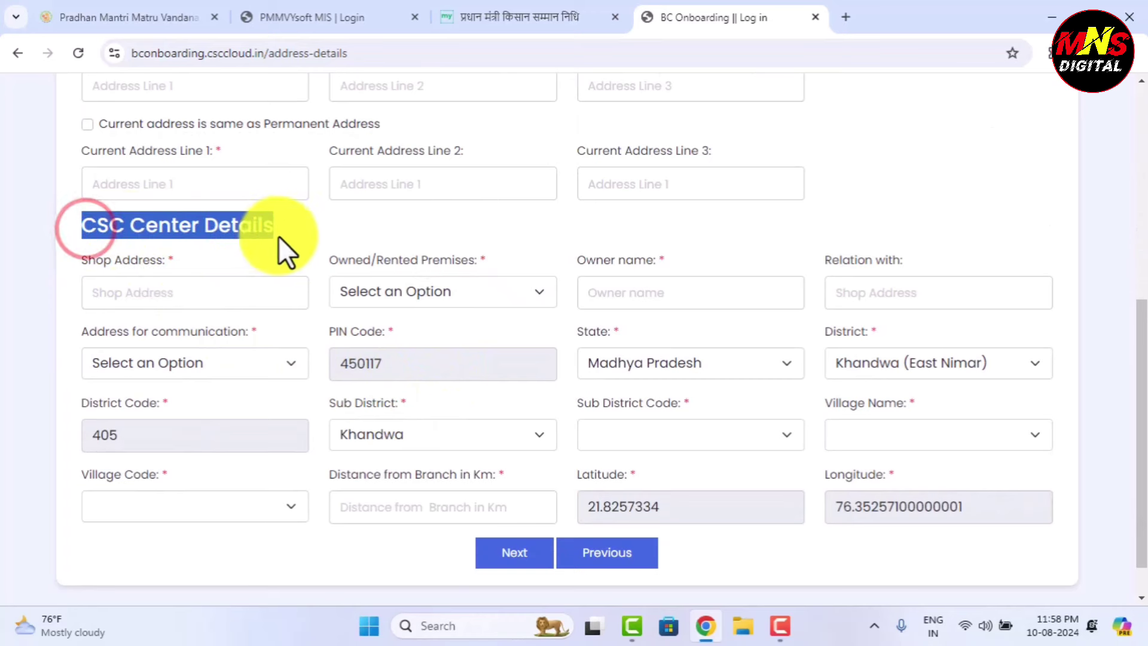
pyautogui.click(304, 228)
pyautogui.click(180, 292)
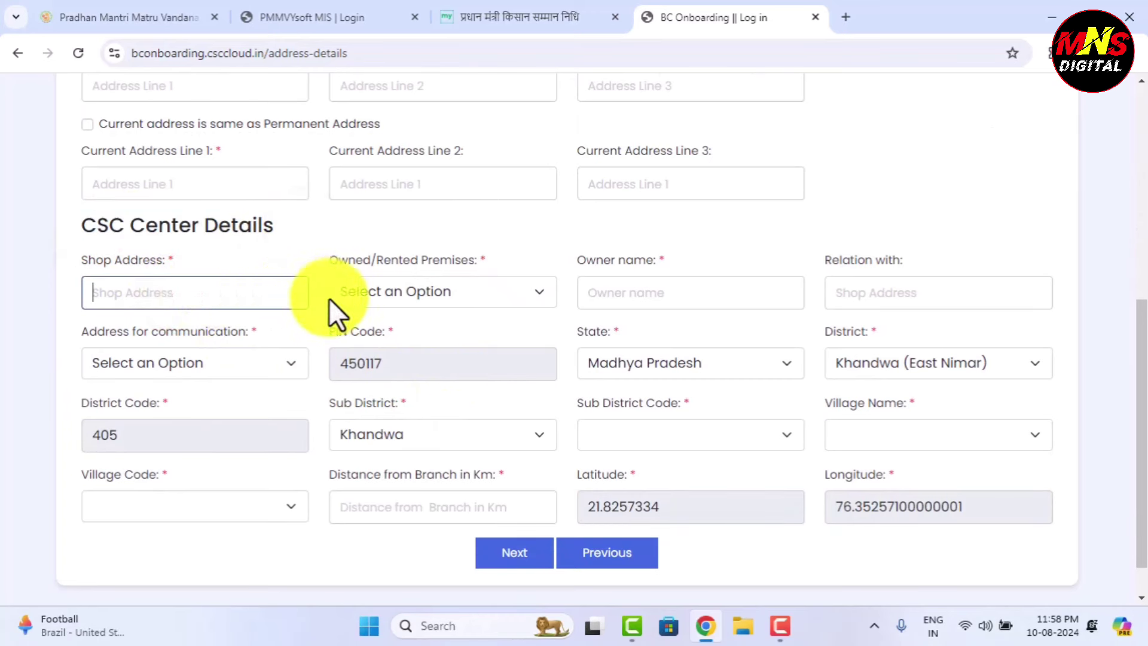
pyautogui.click(436, 296)
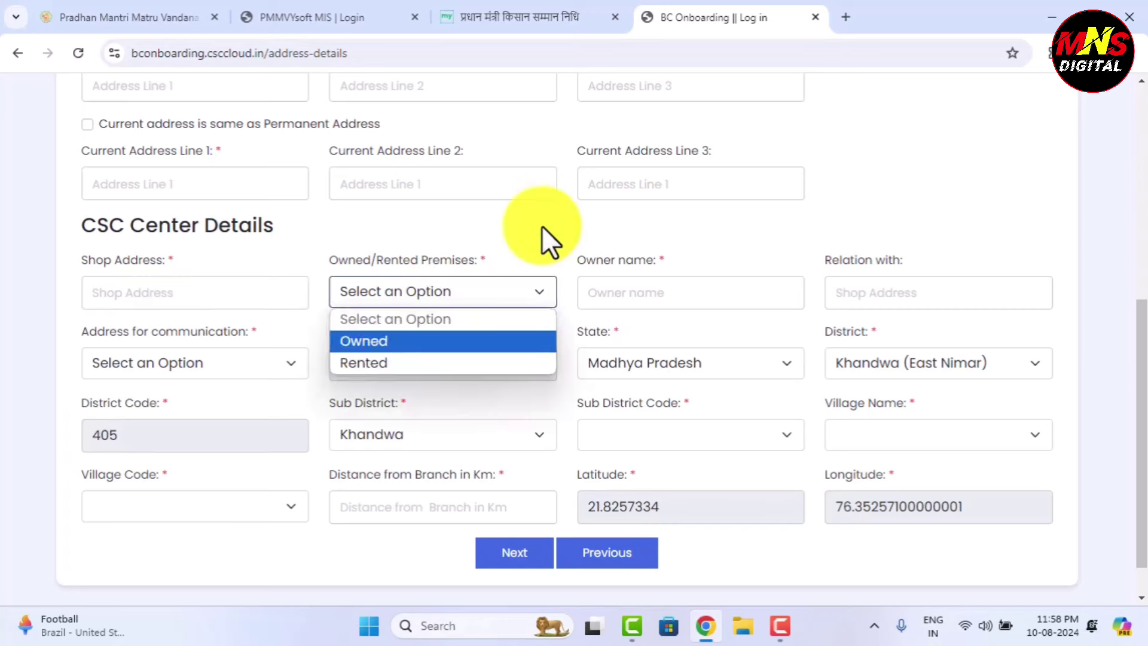
pyautogui.click(542, 225)
pyautogui.click(436, 285)
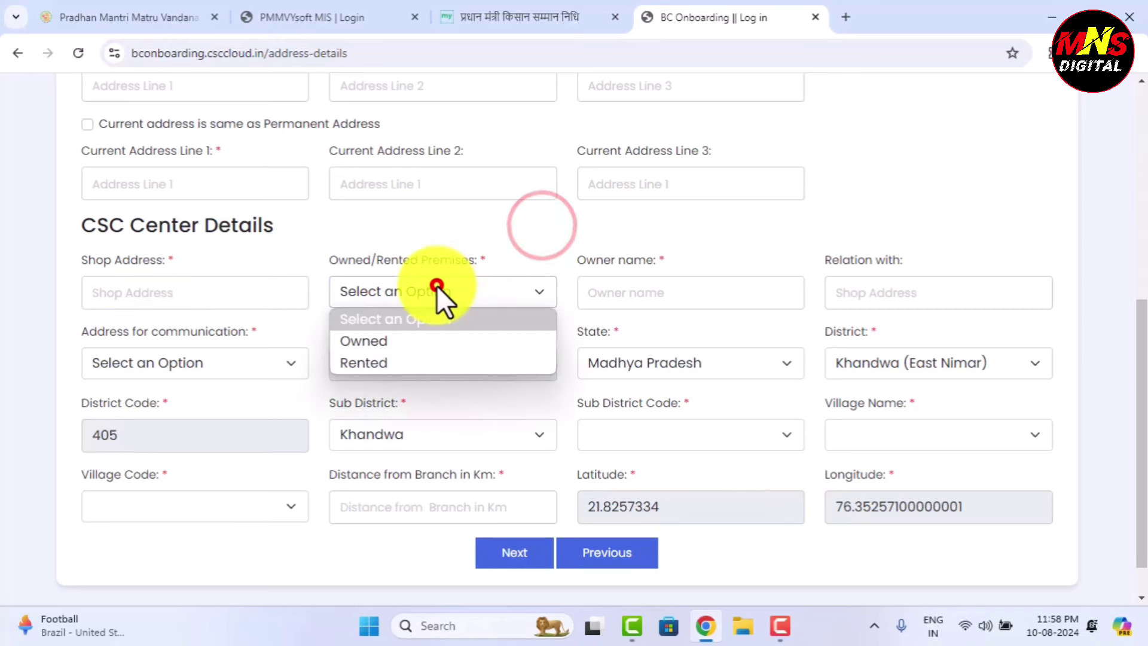
pyautogui.click(414, 342)
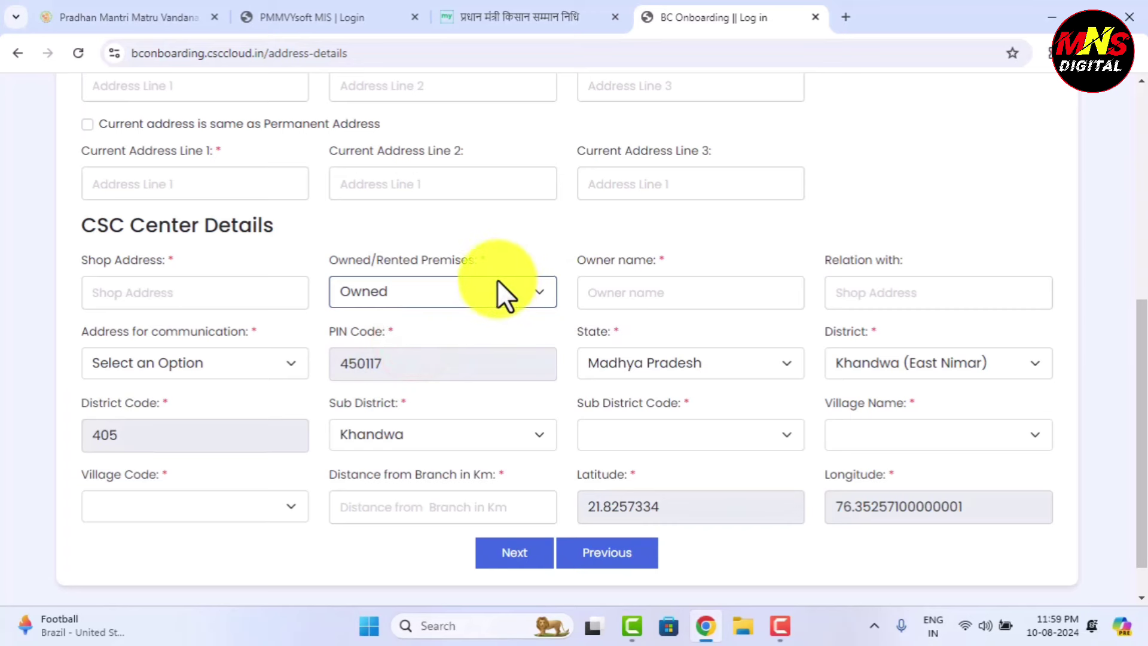
pyautogui.click(624, 291)
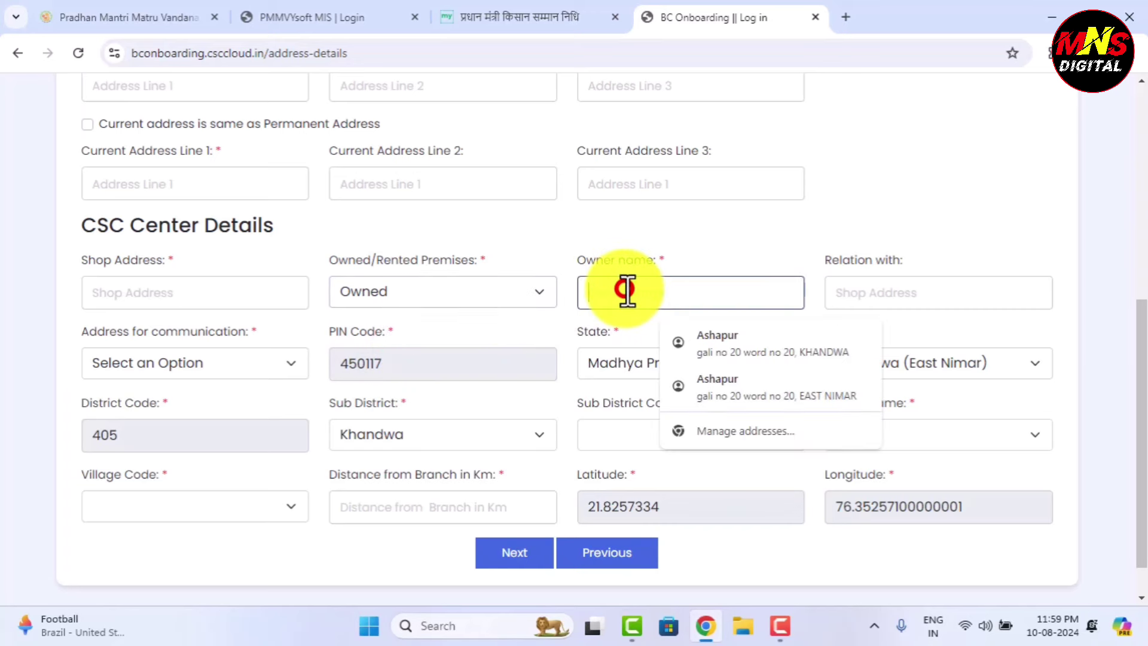
pyautogui.click(703, 257)
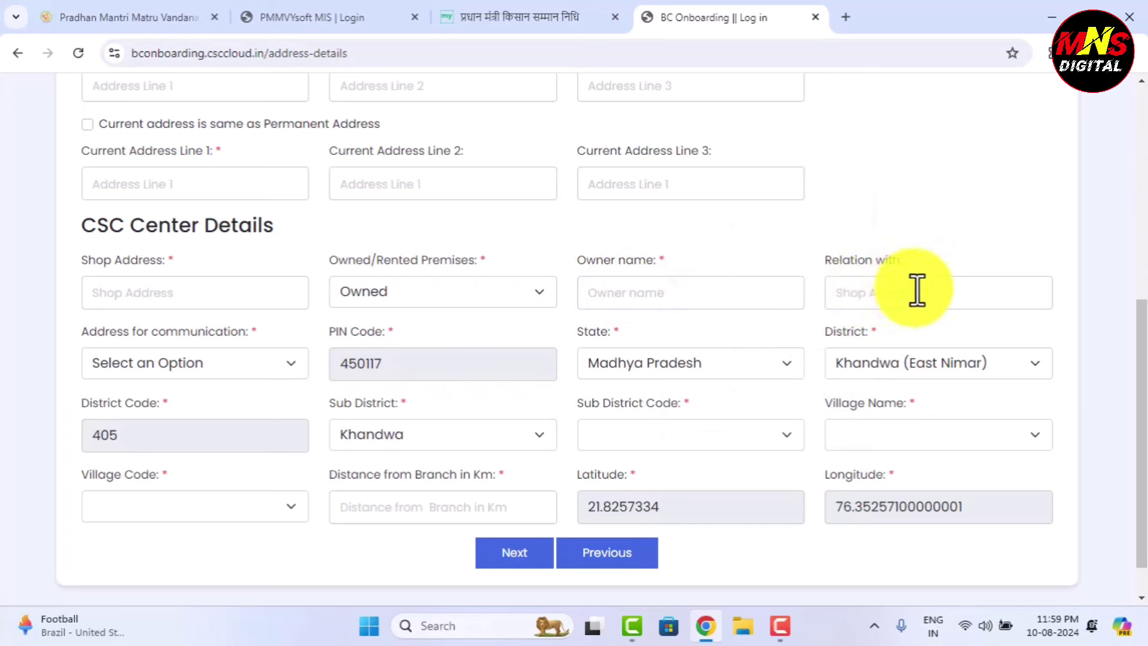
# Set the address for communication to Permanent and the sub district to Khalwa in the CSC Center Details
pyautogui.click(234, 368)
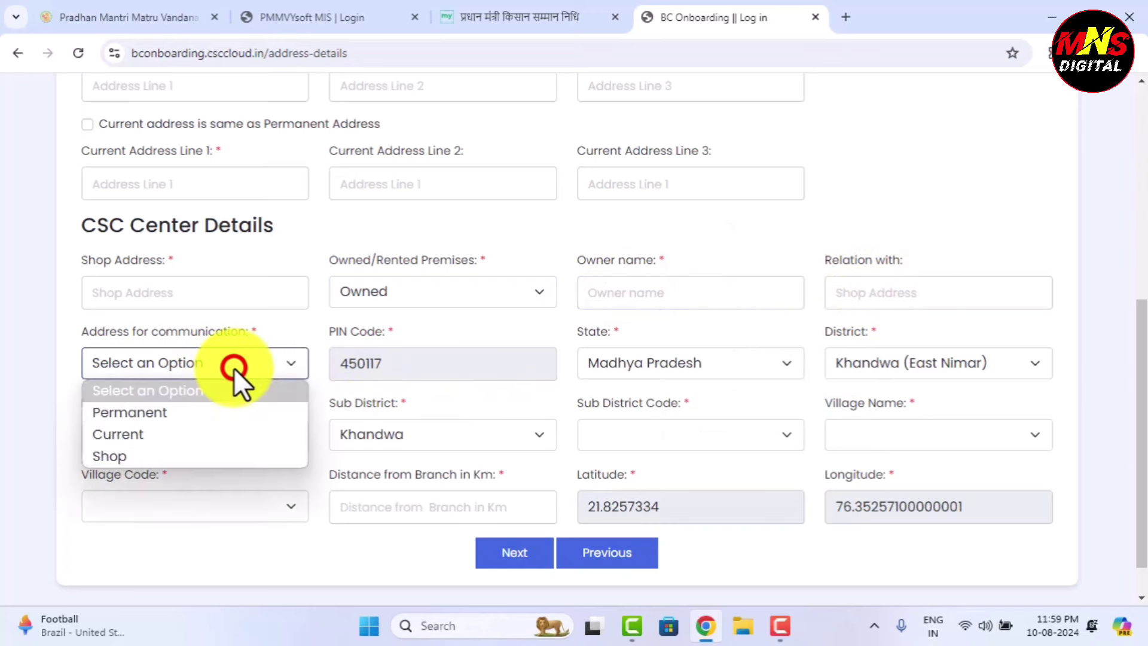
pyautogui.click(205, 412)
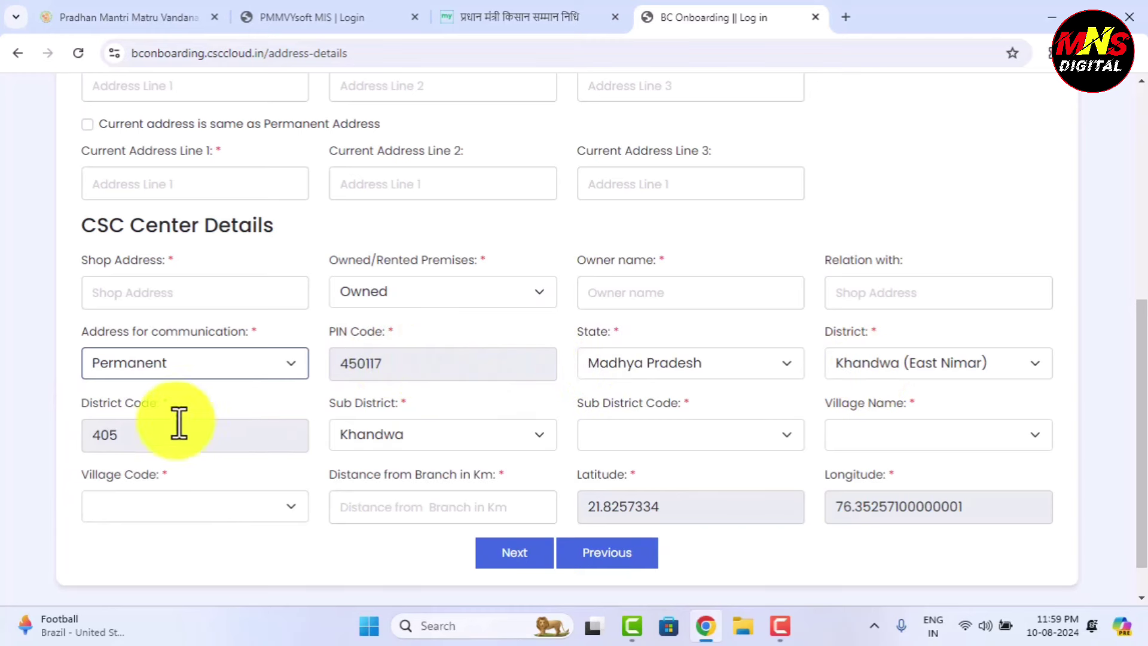
pyautogui.click(414, 439)
pyautogui.click(422, 460)
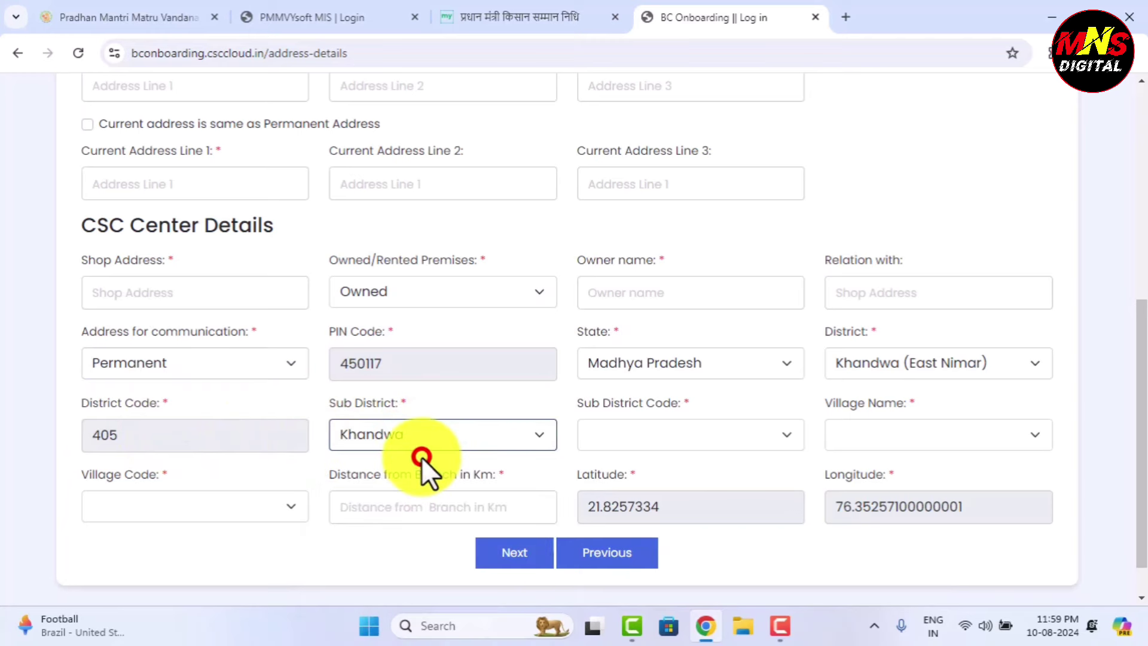
pyautogui.click(421, 431)
pyautogui.click(457, 547)
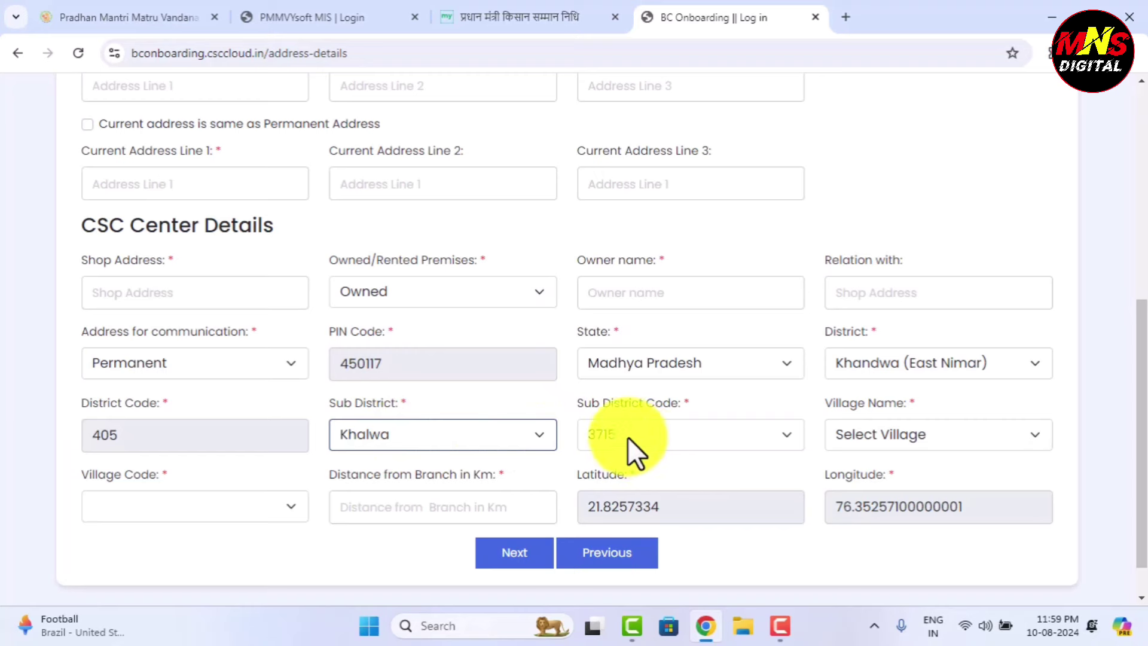
# Check the Village Name and Village Code lists for selectable entries
pyautogui.click(922, 432)
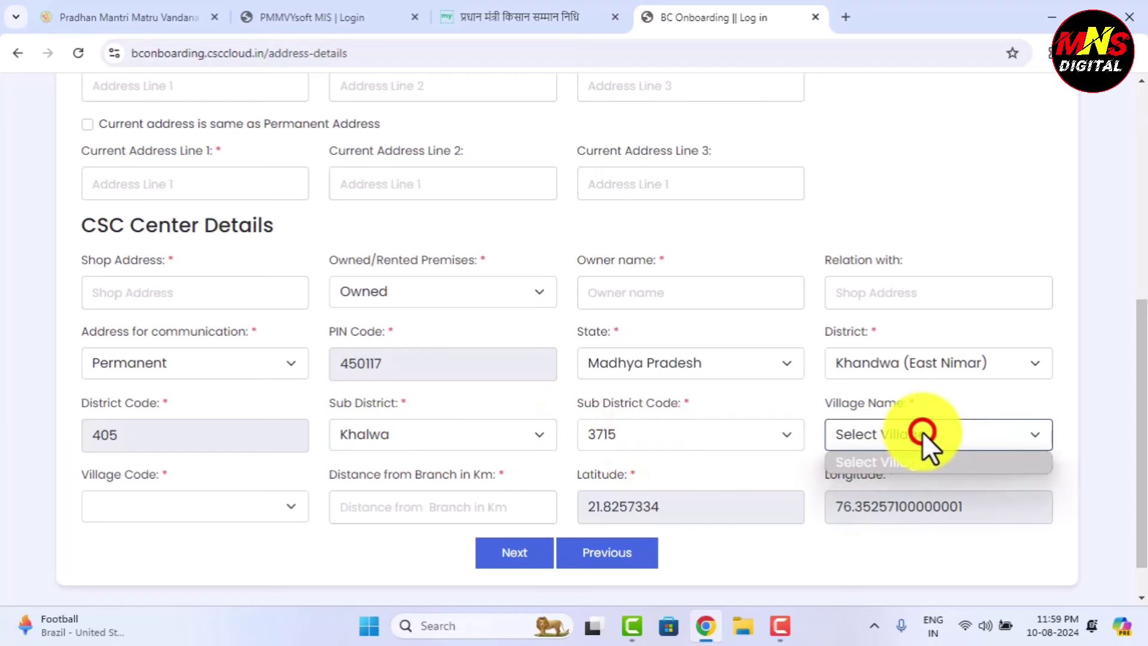
pyautogui.click(923, 436)
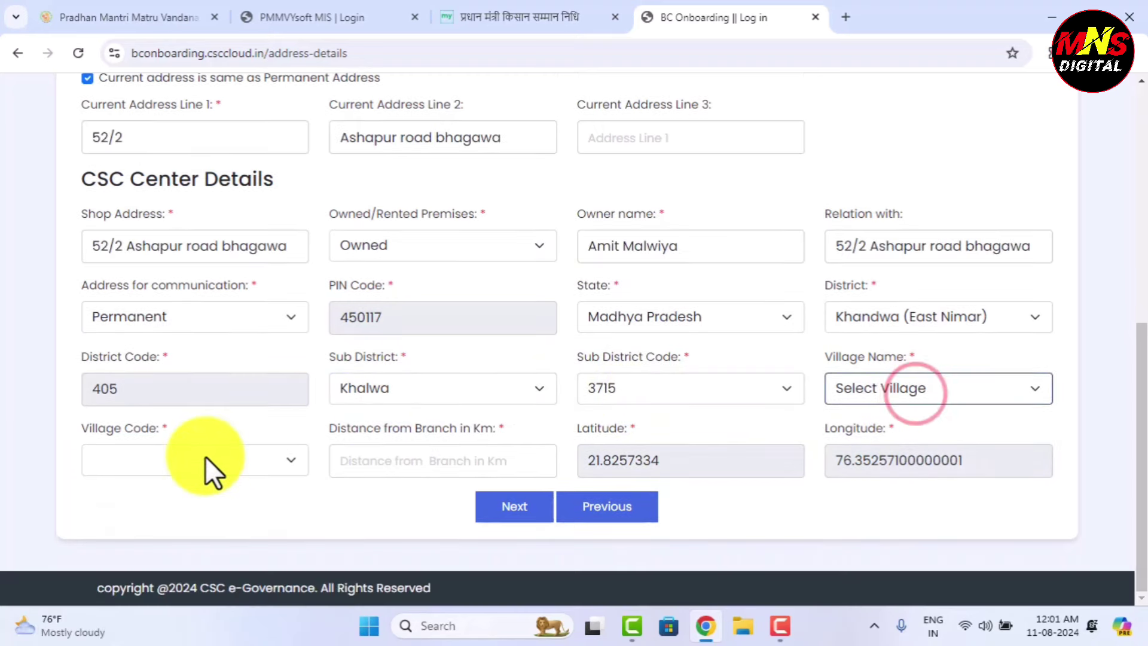
pyautogui.click(206, 457)
pyautogui.click(206, 457)
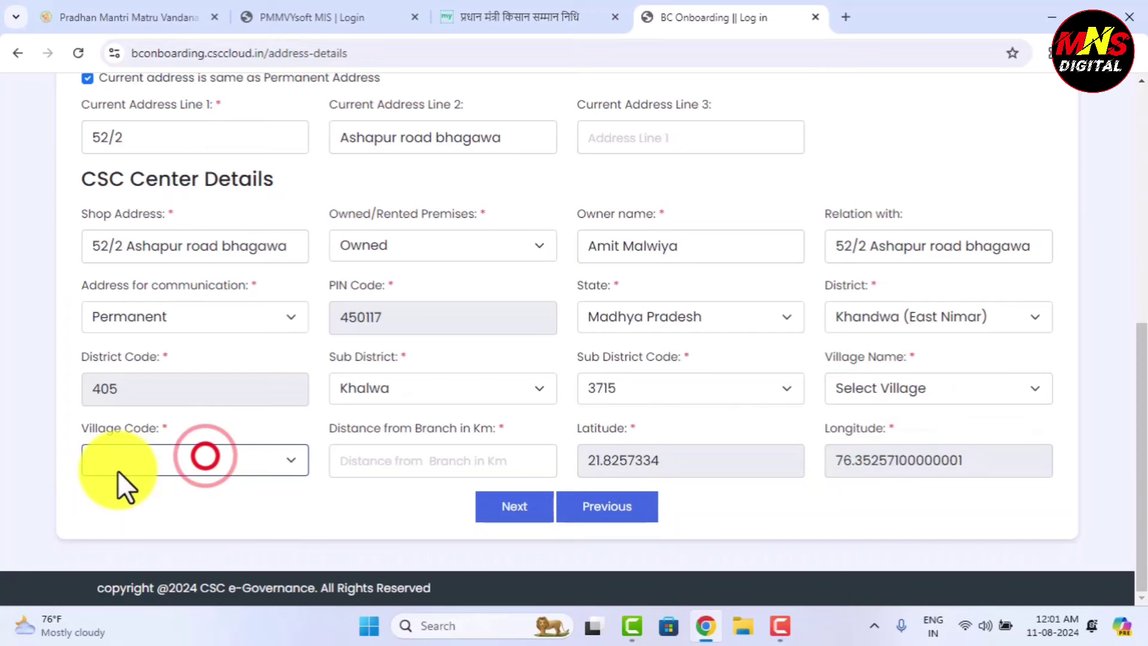
# Enter 40 km as the distance from the branch and proceed to the BC Prerequisites step
pyautogui.click(379, 459)
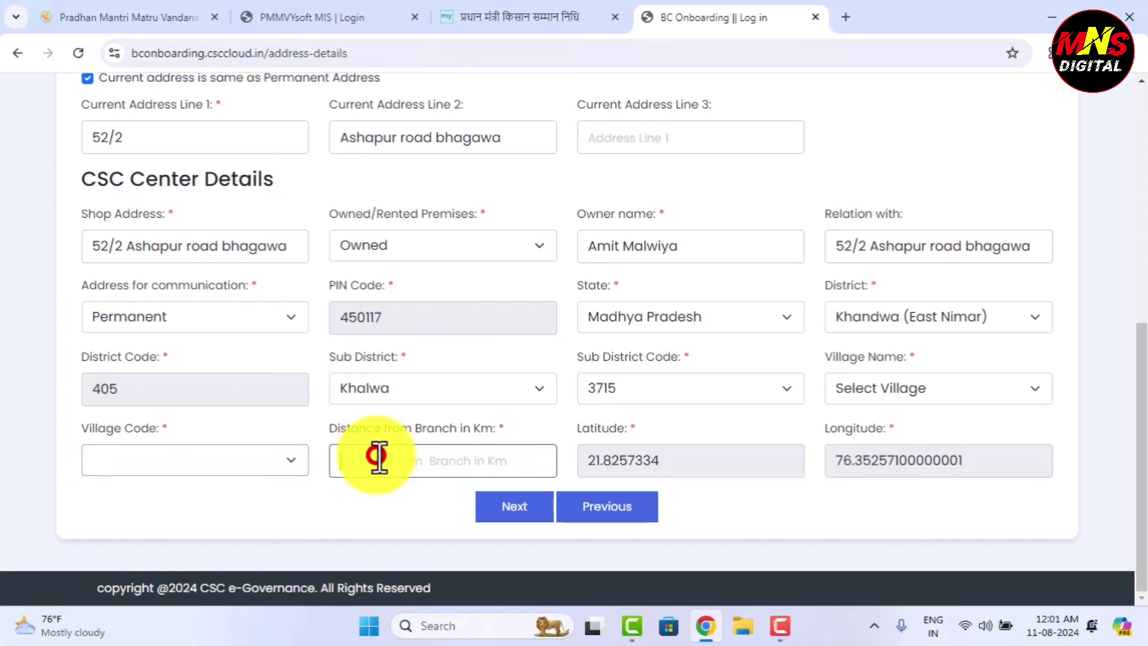
pyautogui.write('40')
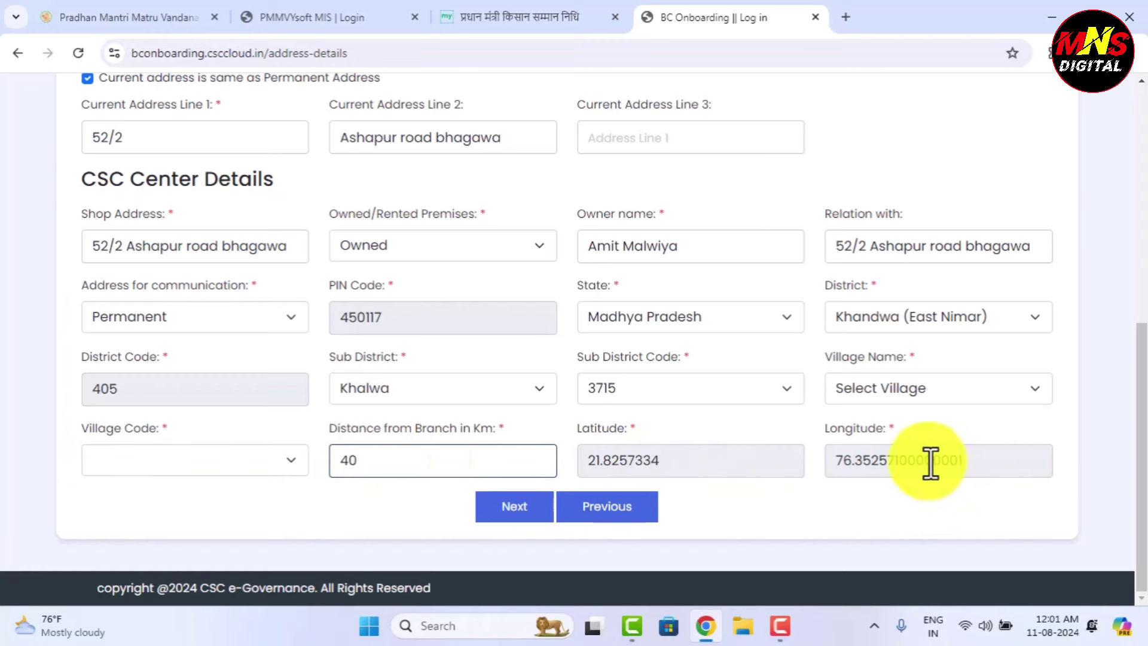
pyautogui.click(513, 508)
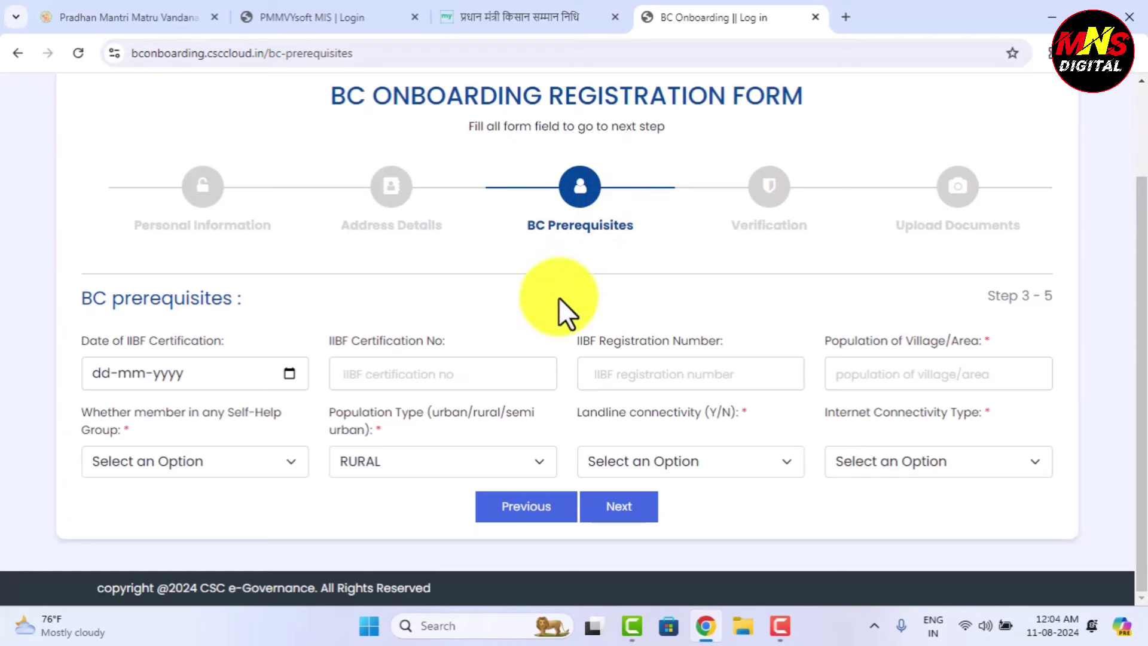
pyautogui.click(190, 379)
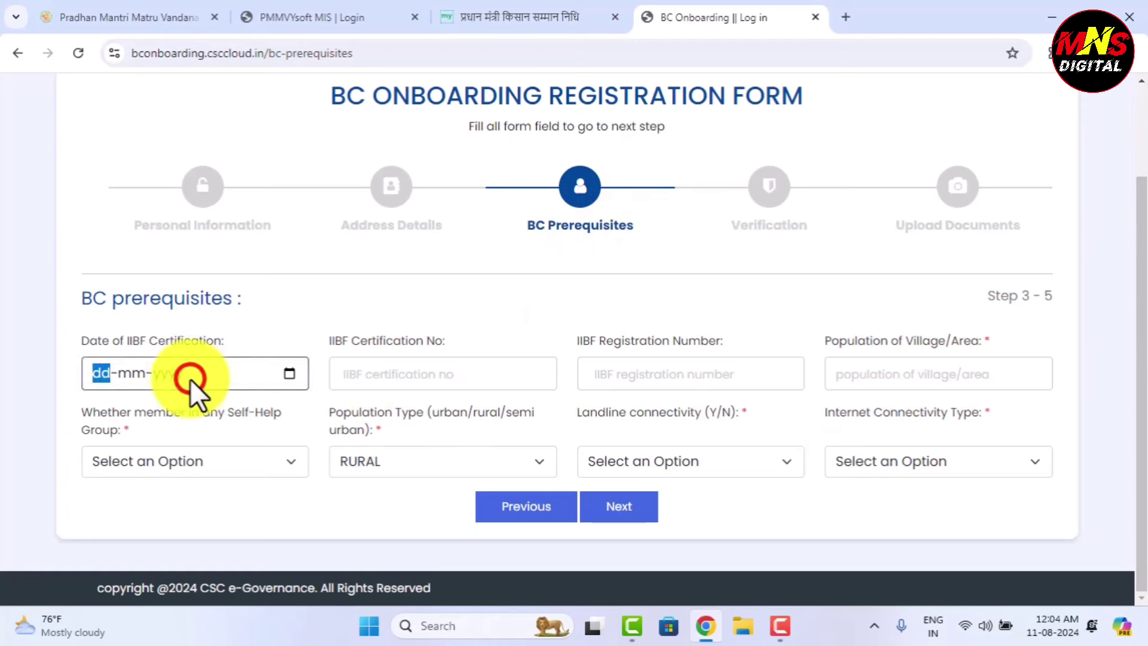
pyautogui.click(215, 375)
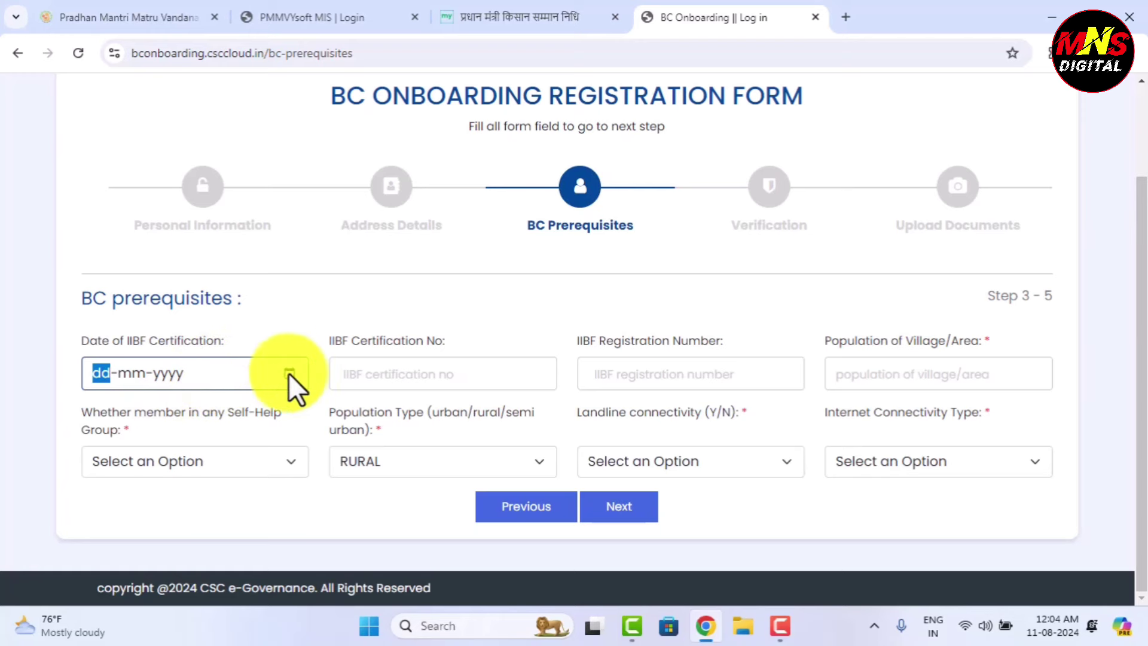
pyautogui.click(375, 373)
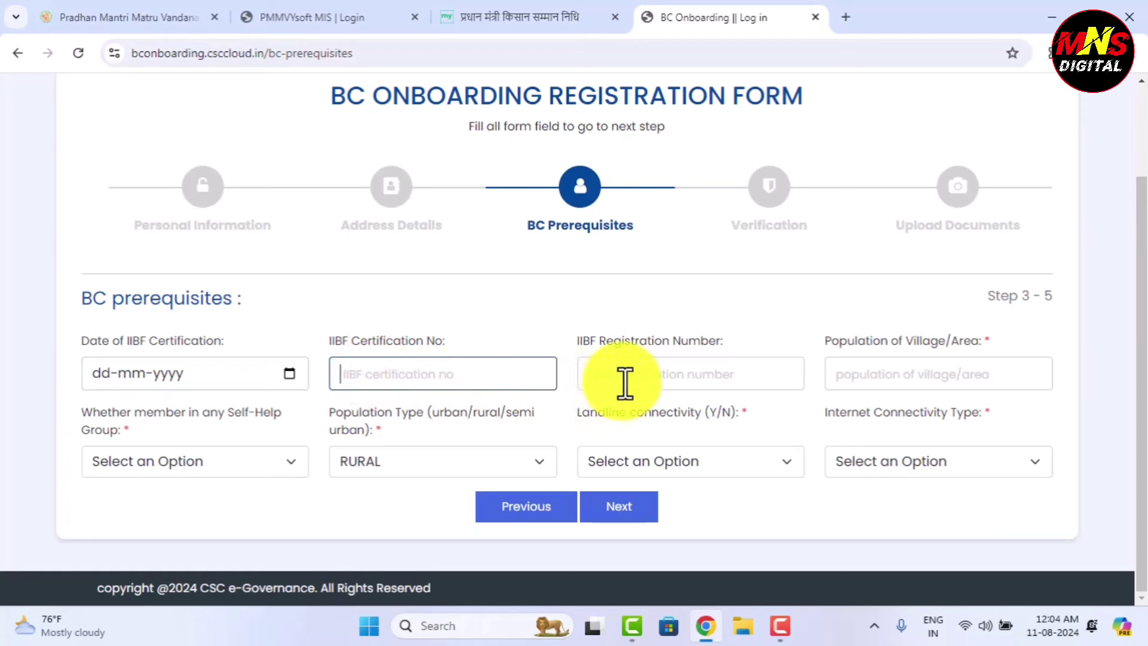
pyautogui.click(656, 376)
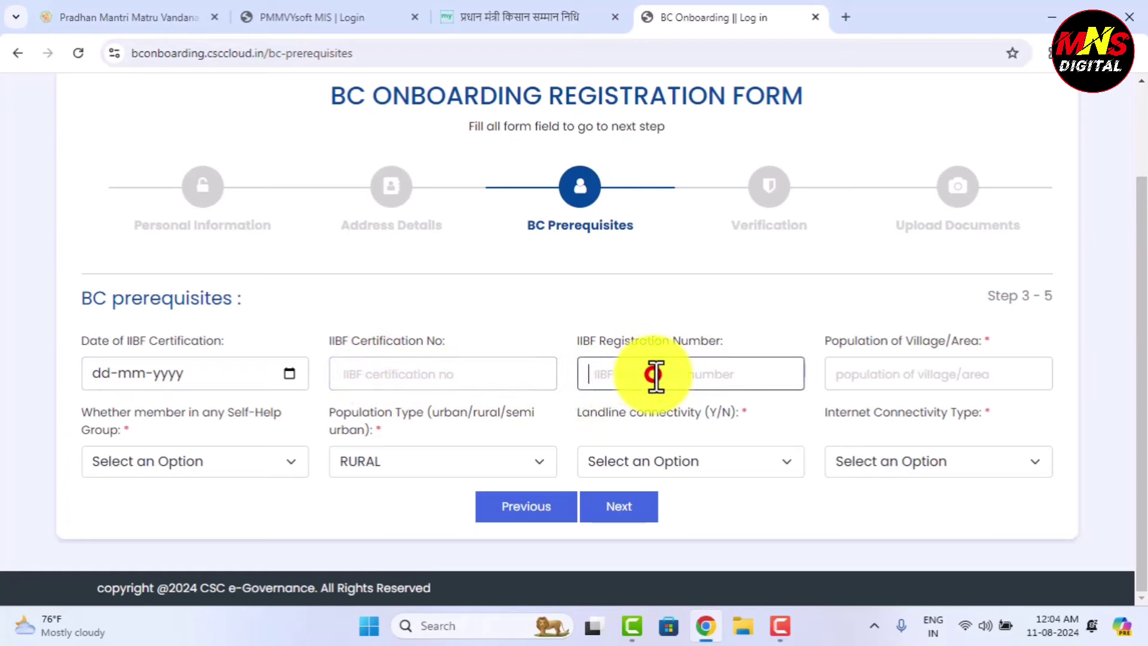
pyautogui.click(734, 321)
# Enter 2000 as the population of the village/area and set the Self-Help Group membership to No
pyautogui.click(882, 379)
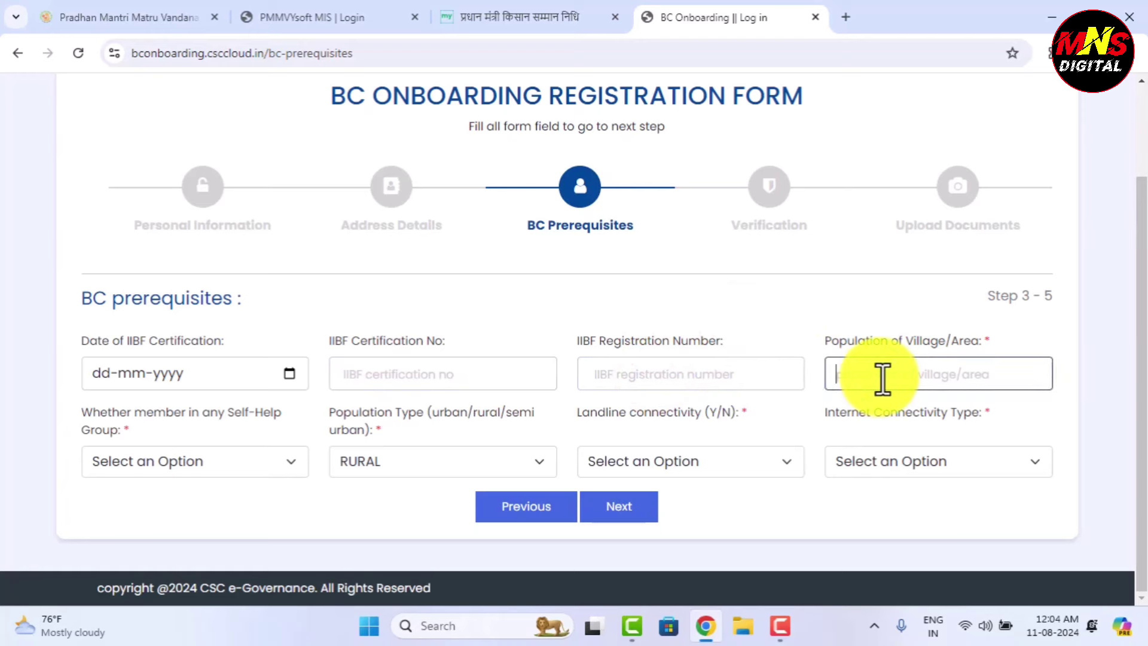
pyautogui.write('1')
pyautogui.press('BackSpace')
pyautogui.write('2000')
pyautogui.click(148, 455)
pyautogui.press('Down')
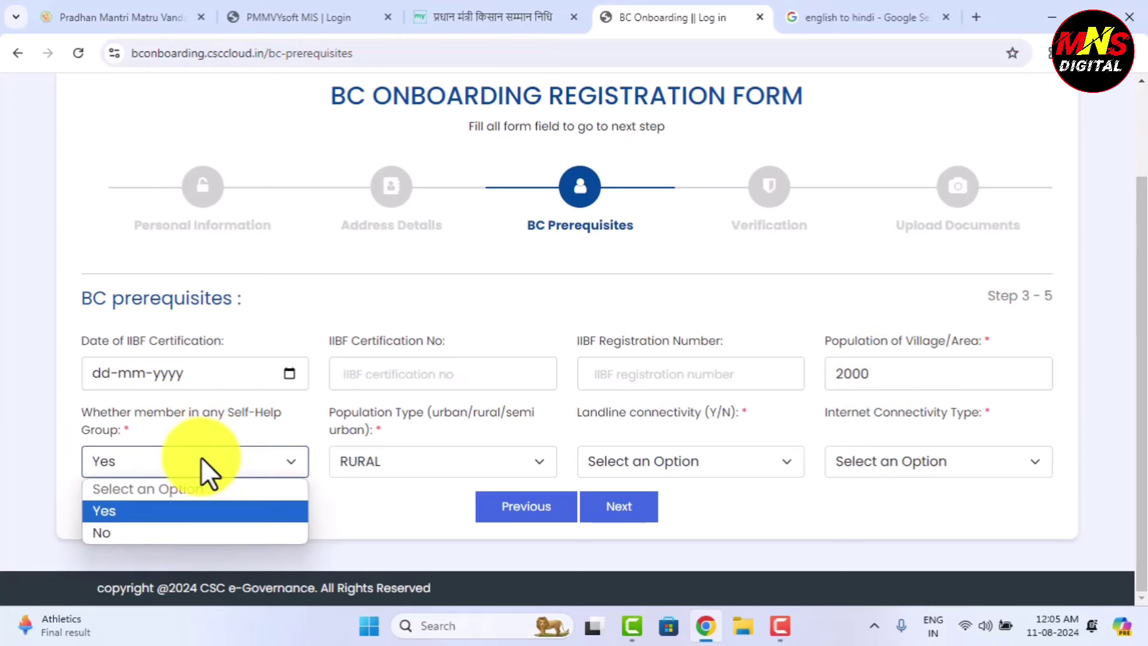
pyautogui.click(201, 457)
pyautogui.click(219, 463)
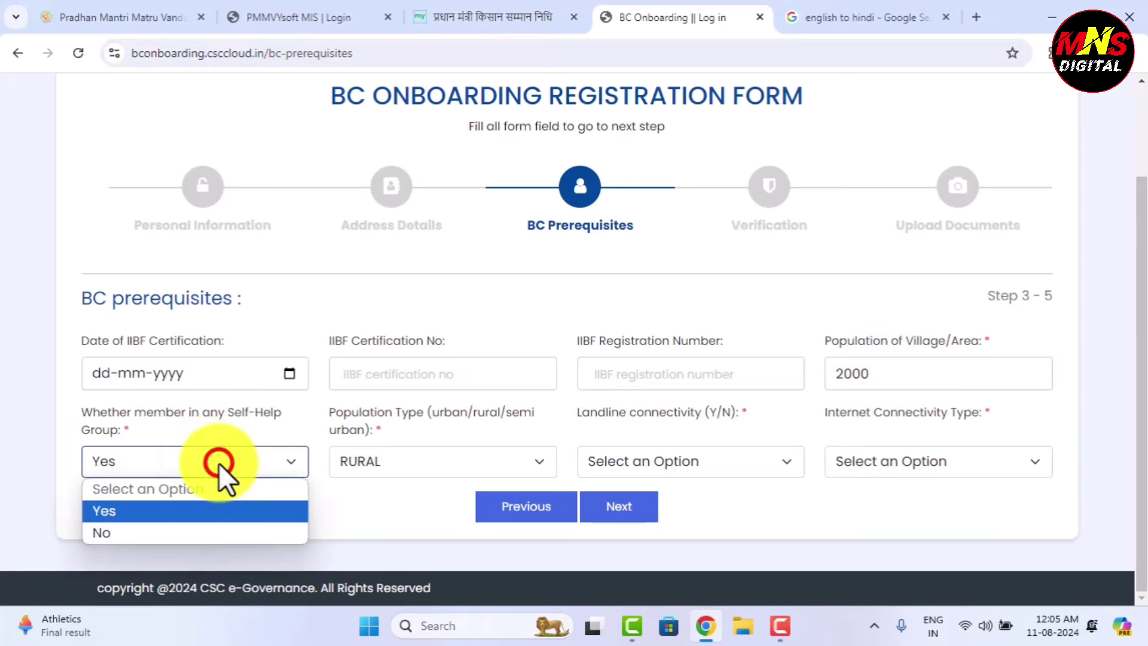
pyautogui.click(105, 529)
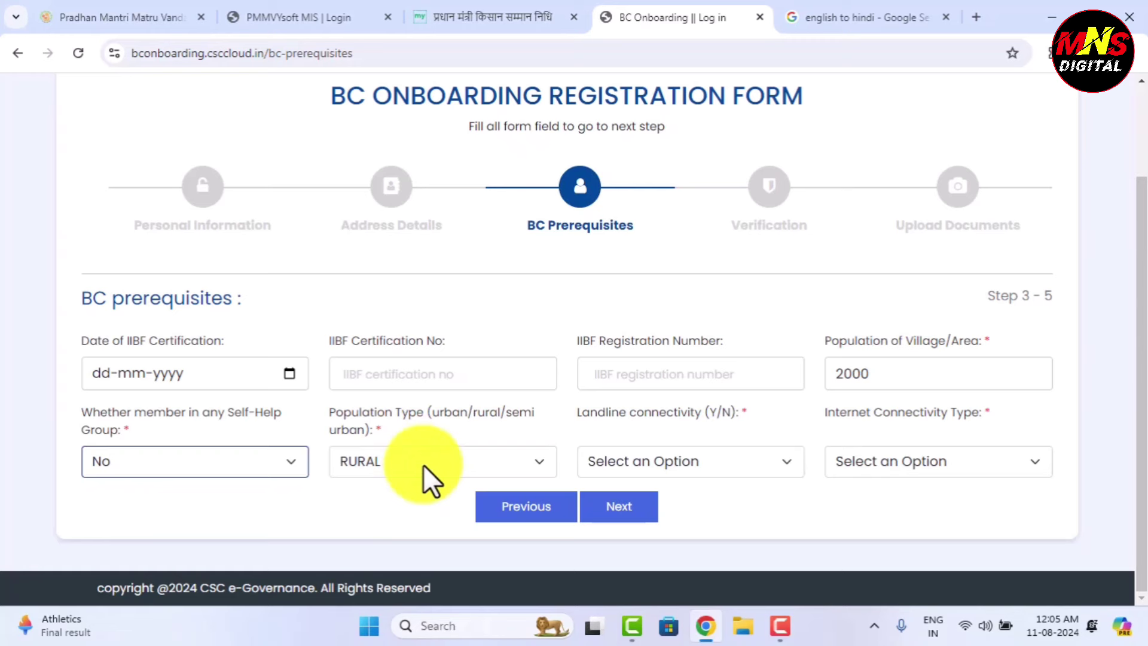
# Set landline connectivity to Yes and the internet connectivity type to Mobile, and continue to the Verification step
pyautogui.click(629, 463)
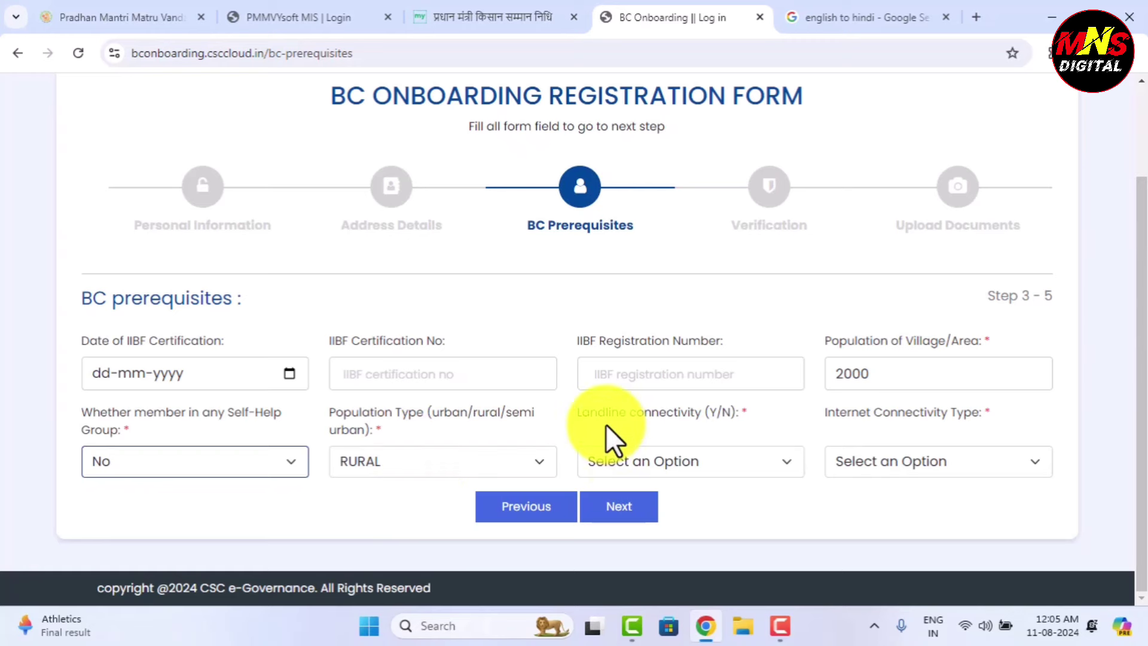
pyautogui.click(615, 421)
pyautogui.click(659, 465)
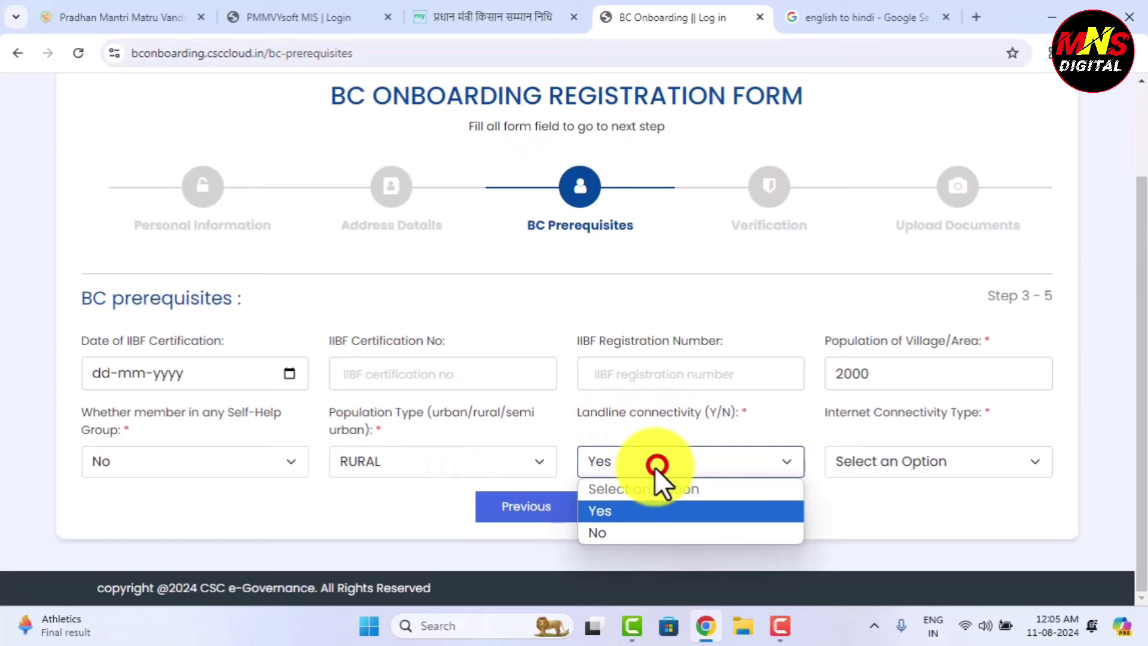
pyautogui.click(620, 506)
pyautogui.click(955, 463)
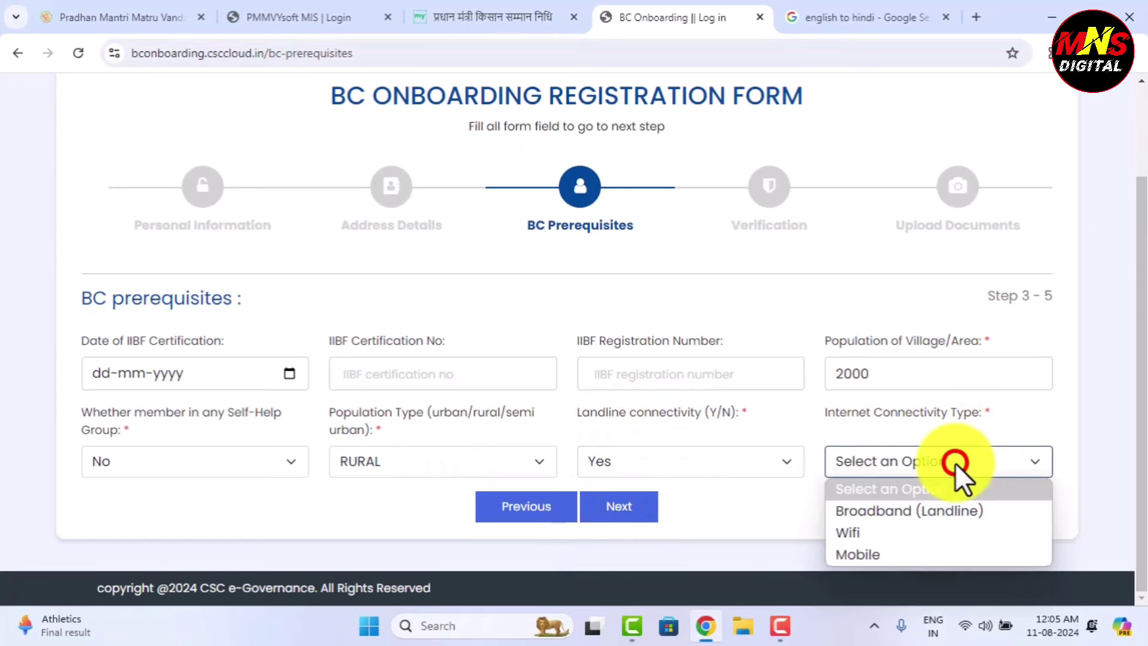
pyautogui.click(930, 551)
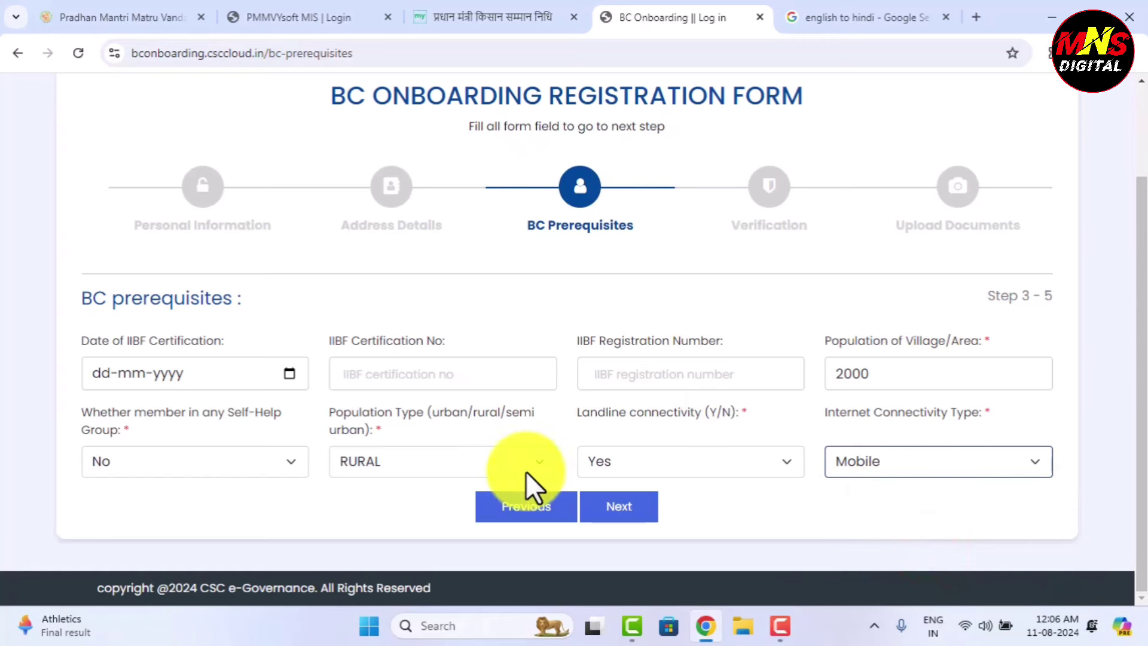
pyautogui.click(631, 509)
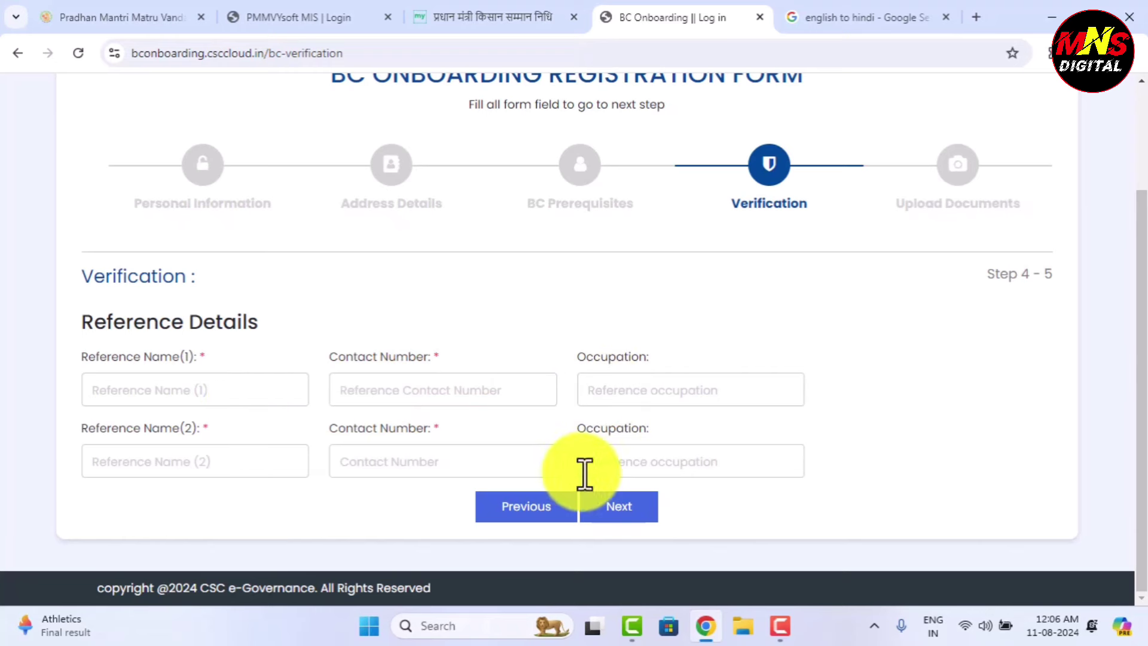
pyautogui.click(167, 388)
pyautogui.click(423, 379)
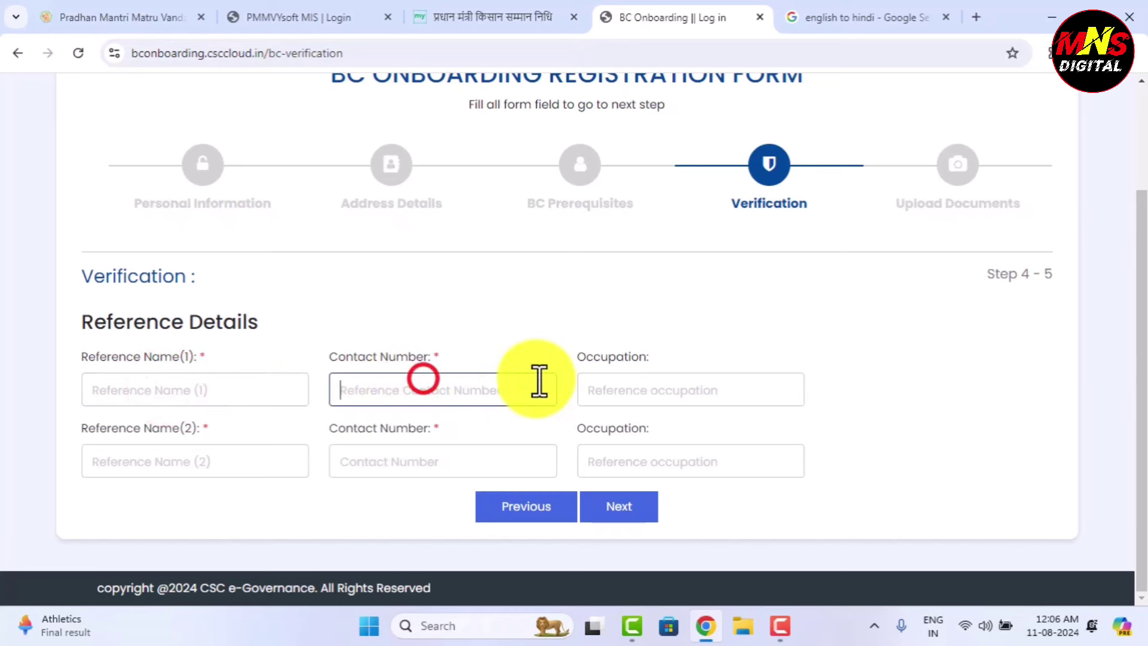
pyautogui.click(630, 385)
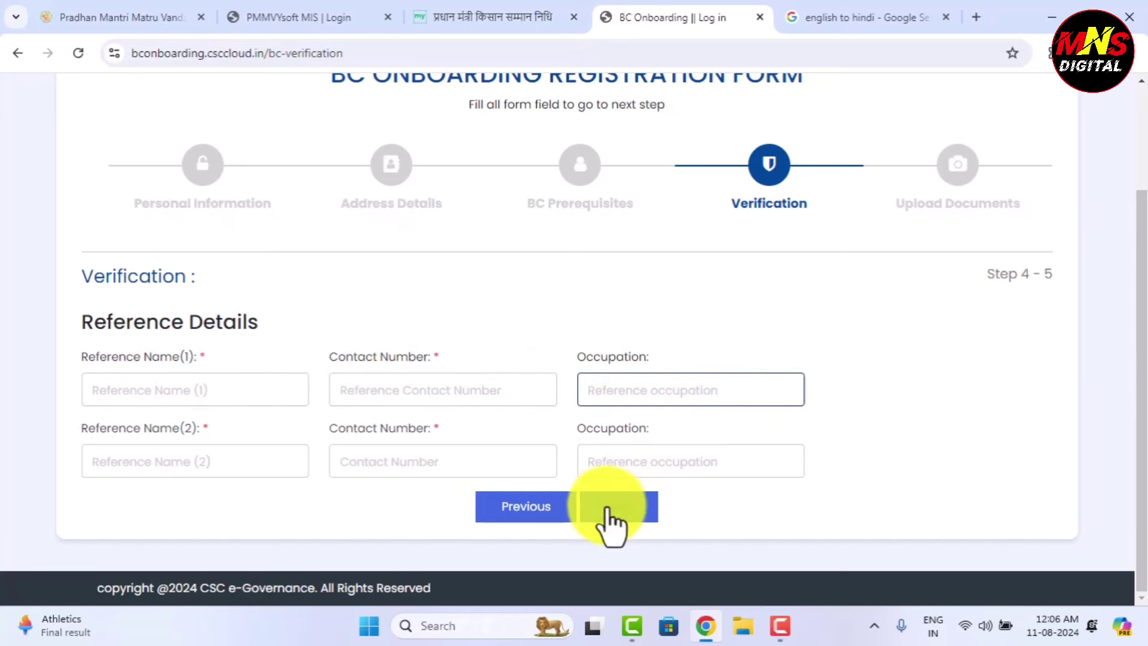
# Continue from Verification to the Upload Documents step and highlight the label of the certificate upload beside the Pan Card
pyautogui.click(663, 511)
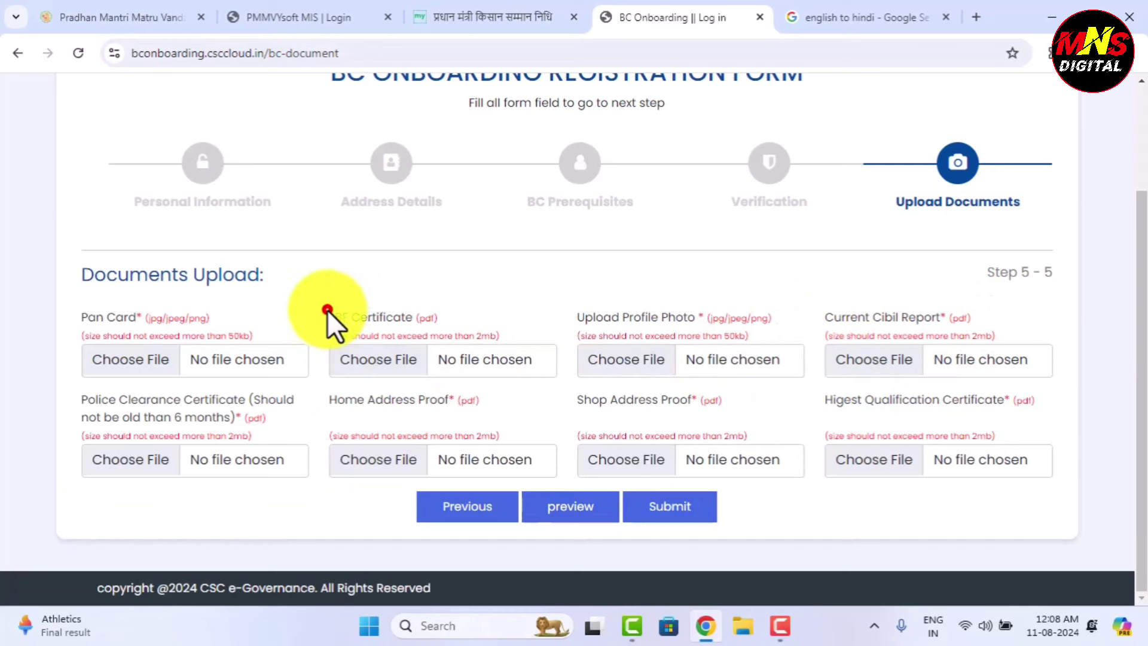
pyautogui.moveTo(327, 309); pyautogui.dragTo(443, 322)
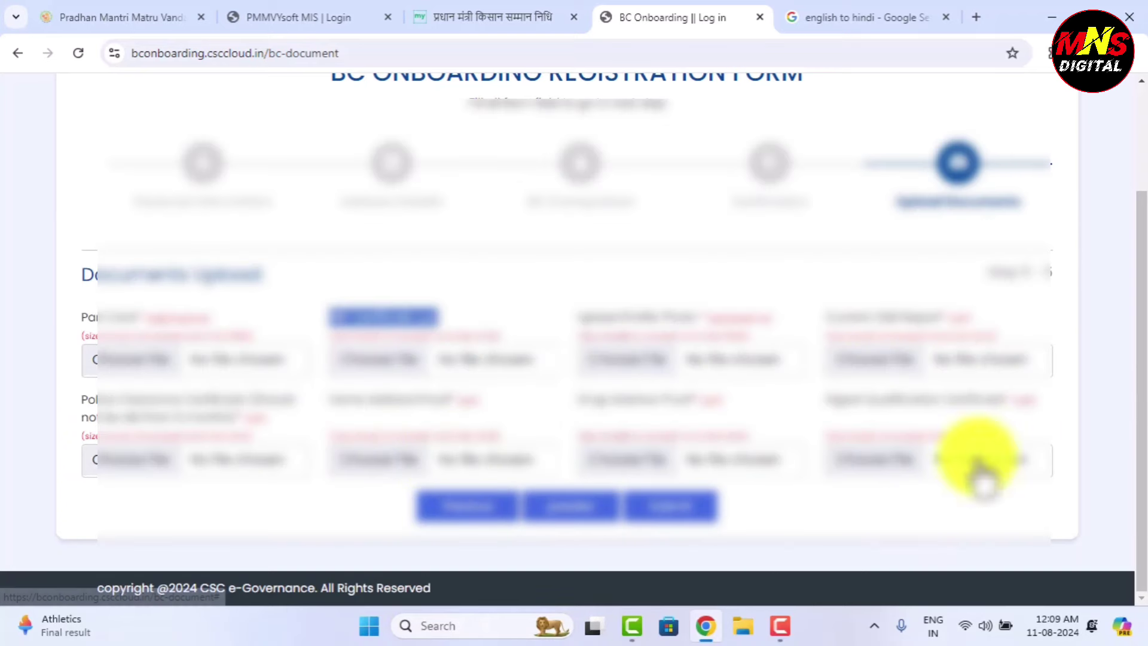
# Preview the application, review its details from Personal Information through Documents Upload, and close the preview
pyautogui.click(565, 513)
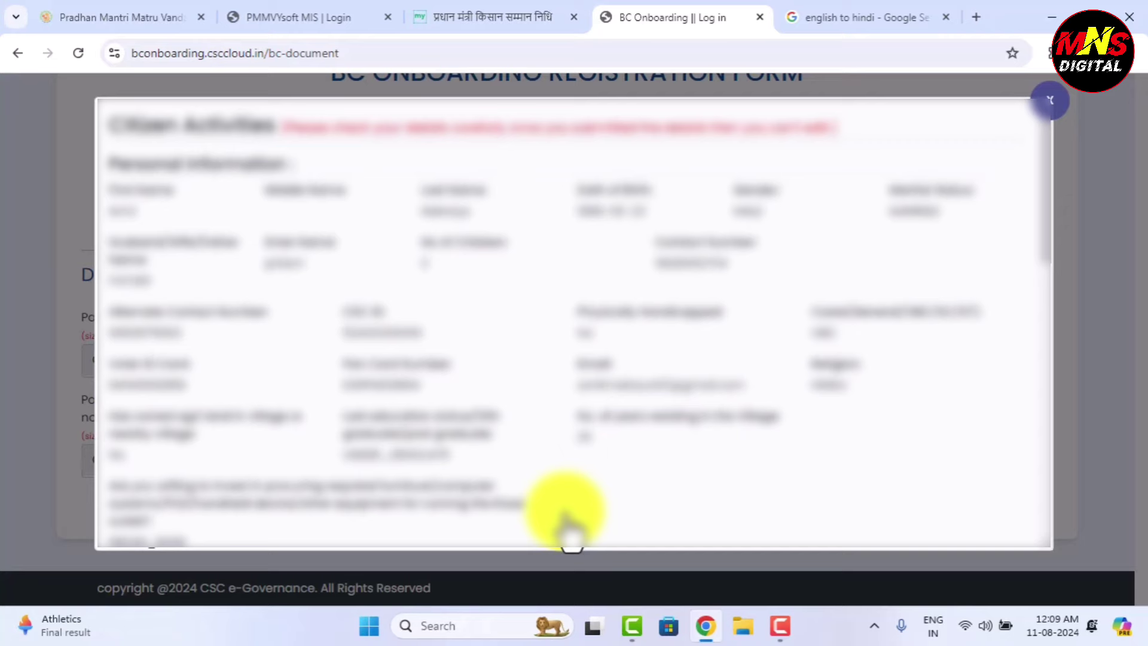
pyautogui.scroll(-3, 668, 367)
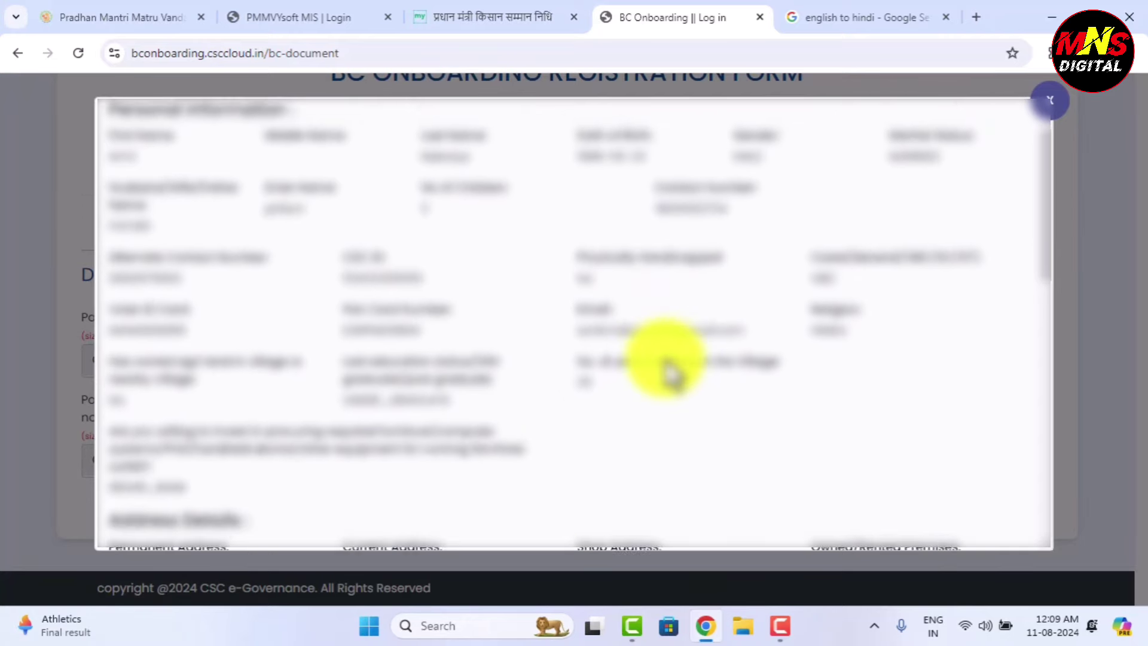
pyautogui.scroll(-5, 668, 367)
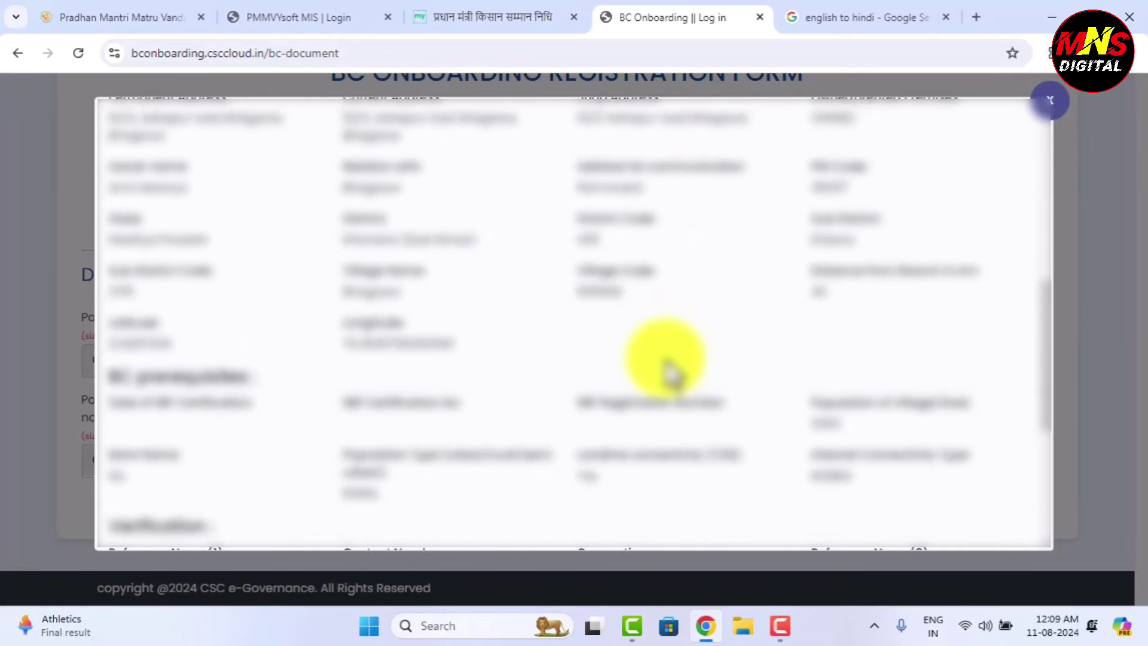
pyautogui.scroll(-4, 671, 374)
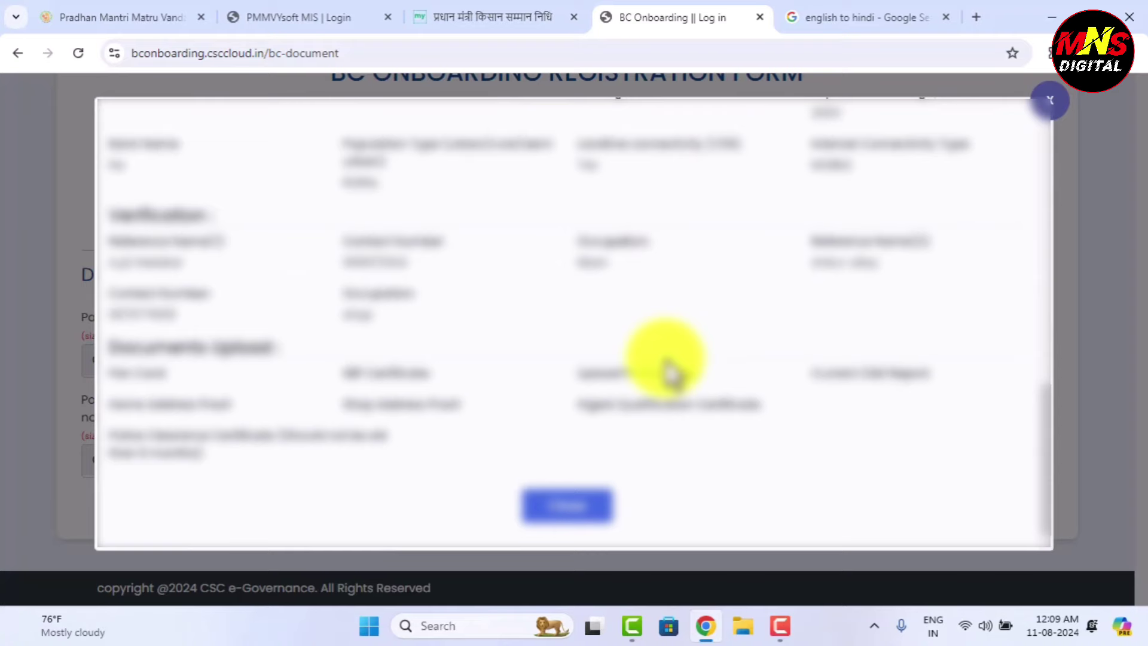
pyautogui.click(547, 515)
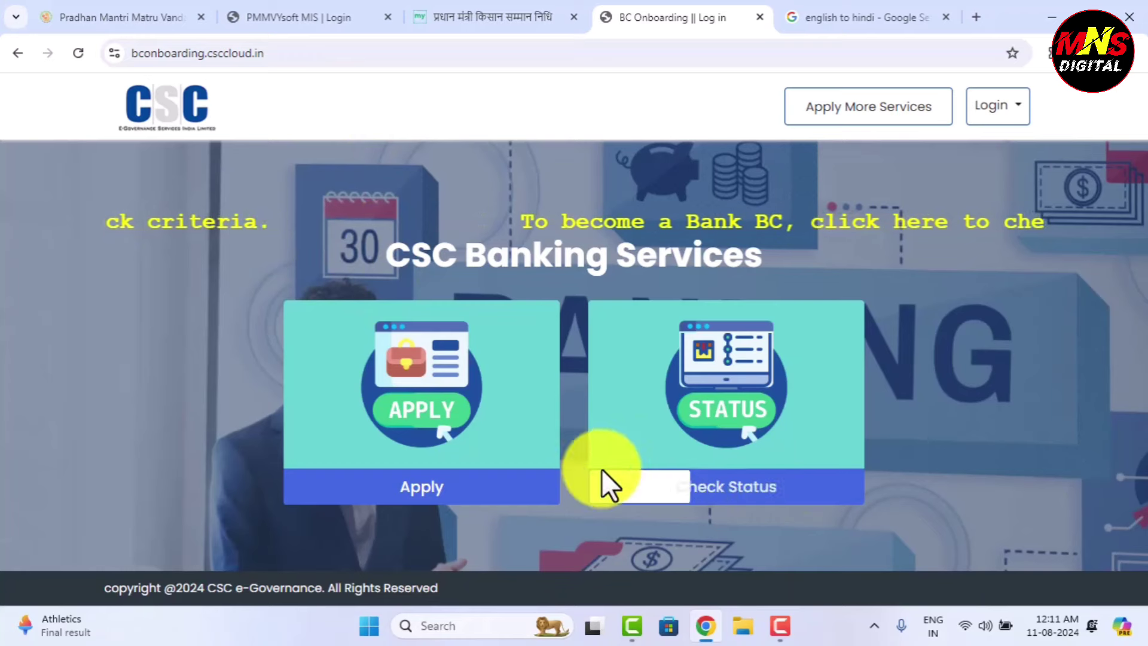
# Open the Check Status dialog on the CSC Banking Services home page, go to its Application Number field, and dismiss the dialog
pyautogui.click(749, 500)
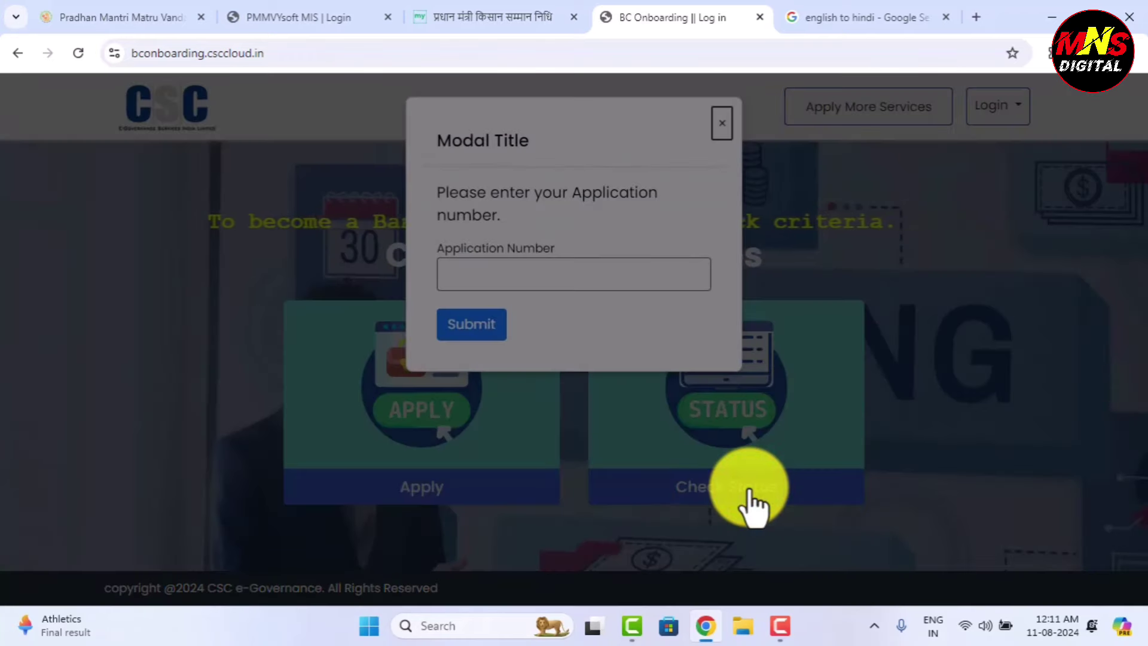
pyautogui.click(552, 270)
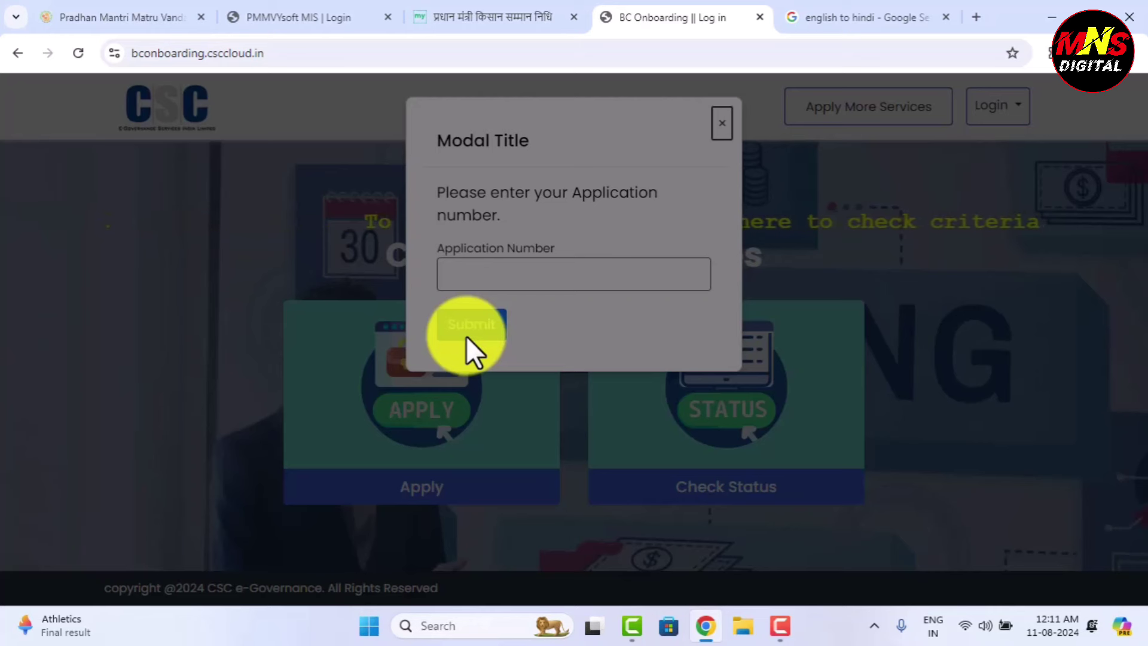
pyautogui.click(722, 124)
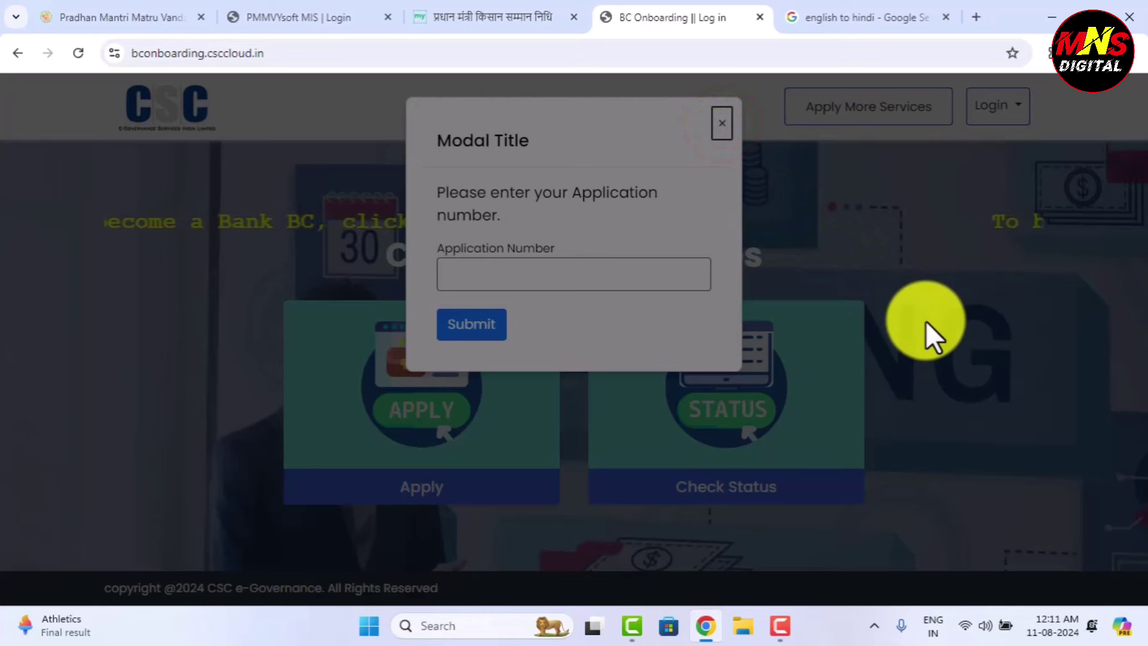